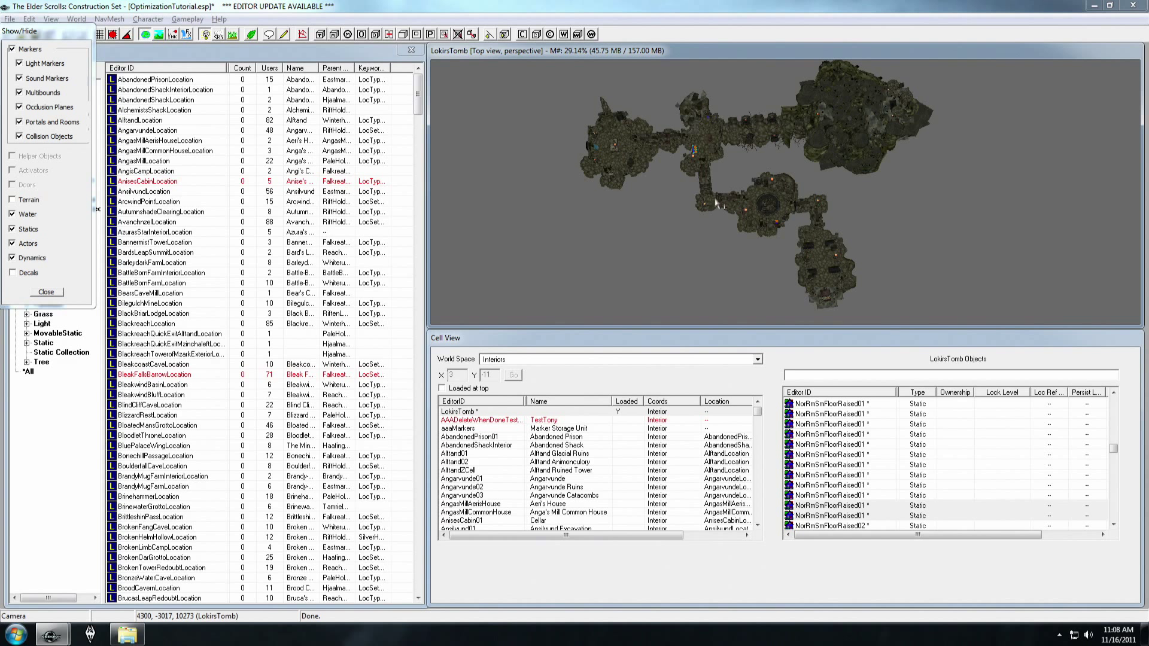
- Review the marker visibility options in the Show/Hide window, including Portals and Rooms
{"action": "left_click", "coordinate": [640, 131]}
{"action": "middle_click_drag", "start_coordinate": [695, 159], "coordinate": [903, 226]}
{"action": "scroll", "coordinate": [733, 179], "scroll_direction": "up", "scroll_amount": 2}
{"action": "scroll", "coordinate": [737, 182], "scroll_direction": "up", "scroll_amount": 6}
{"action": "scroll", "coordinate": [875, 204], "scroll_direction": "up", "scroll_amount": 2}
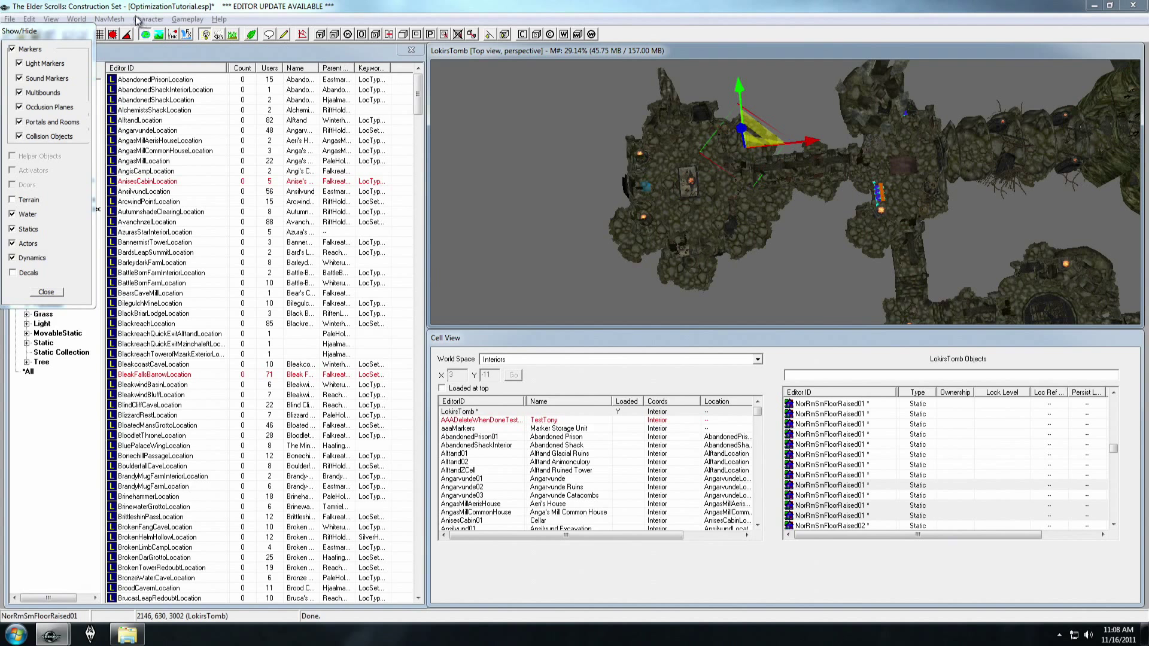
{"action": "left_click", "coordinate": [46, 292]}
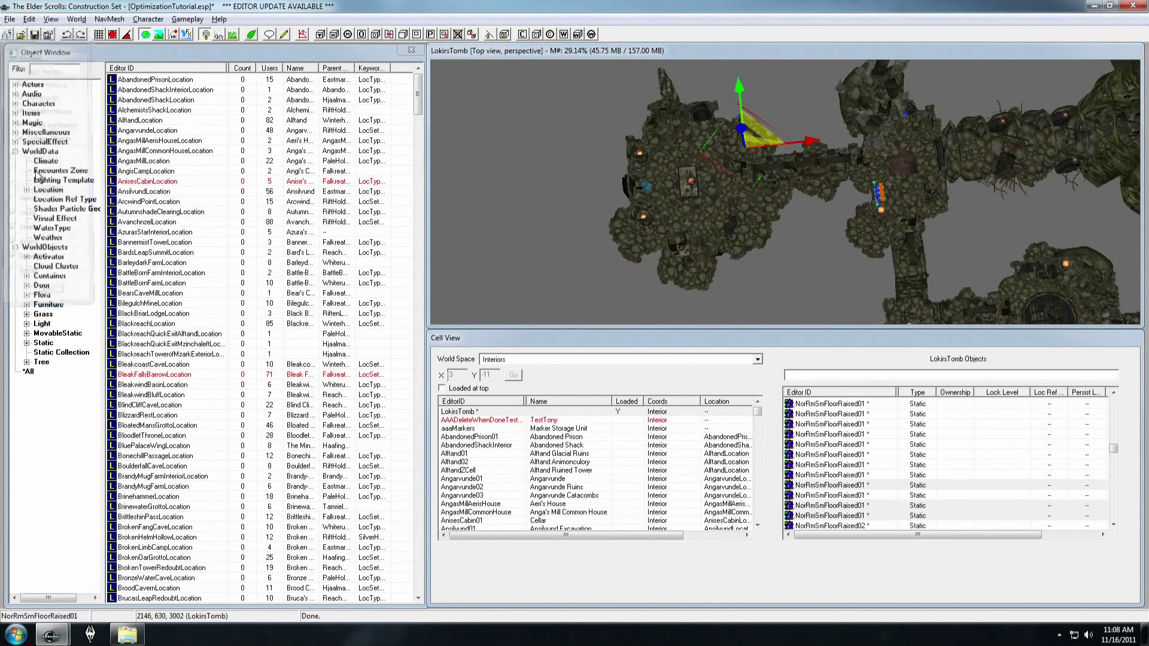
{"action": "left_click", "coordinate": [52, 20]}
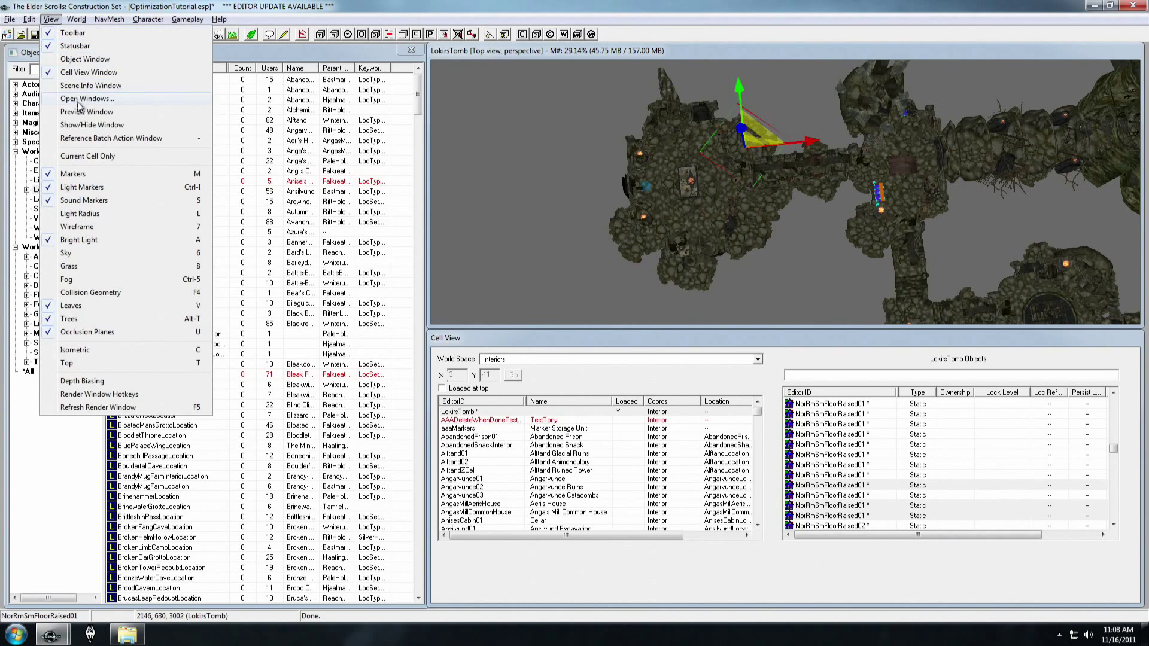
{"action": "left_click", "coordinate": [88, 126]}
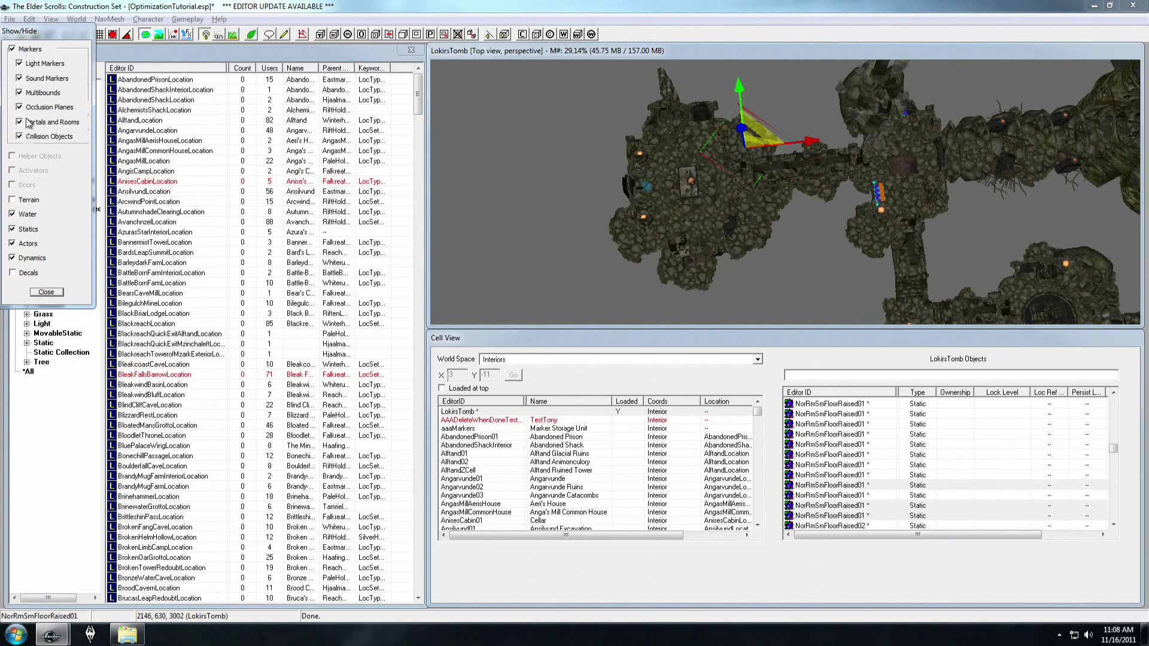
{"action": "left_click", "coordinate": [39, 293]}
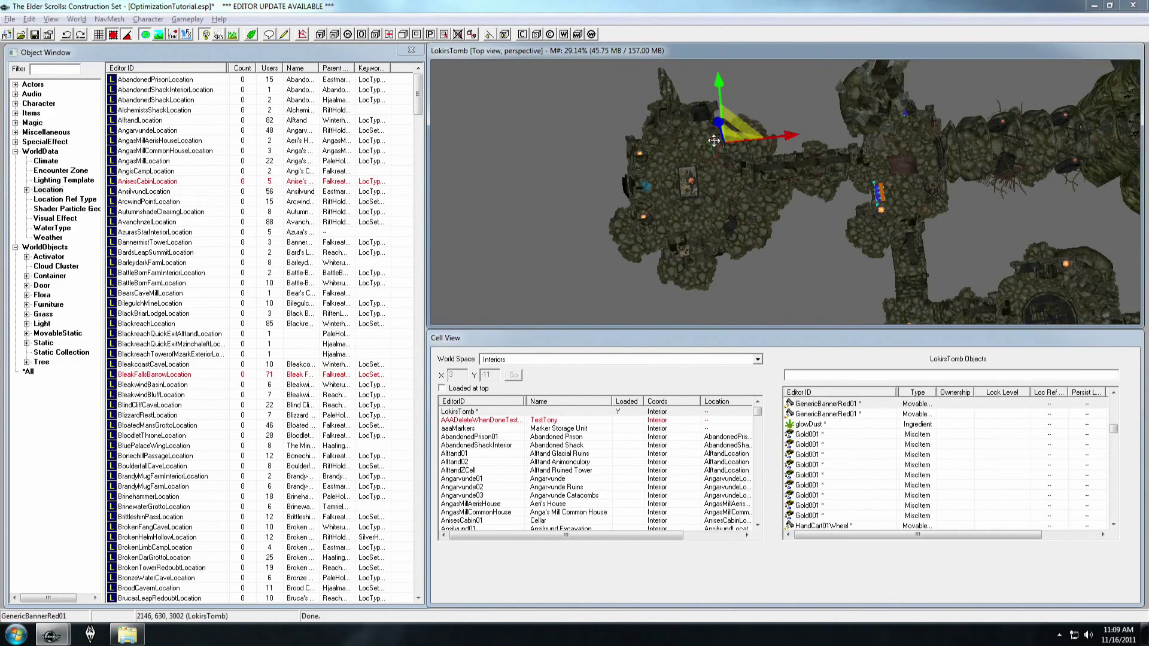
- Place a room marker at the north alcove of the westernmost room in LokirsTomb
{"action": "scroll", "coordinate": [736, 165], "scroll_direction": "up", "scroll_amount": 5}
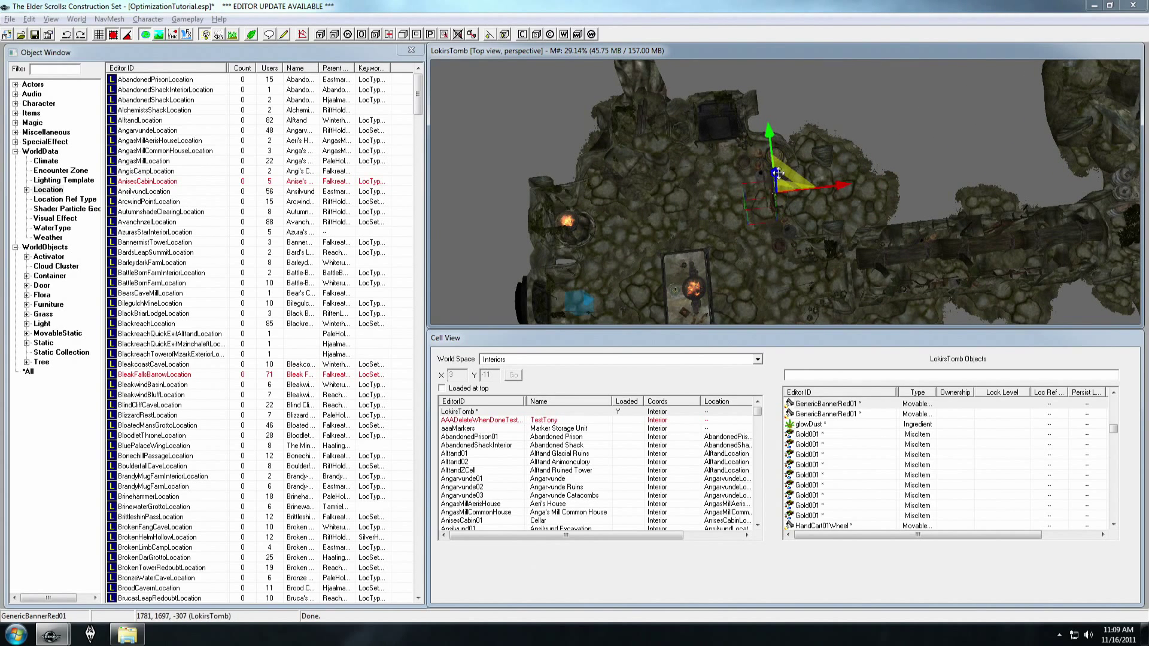
{"action": "left_click", "coordinate": [746, 103]}
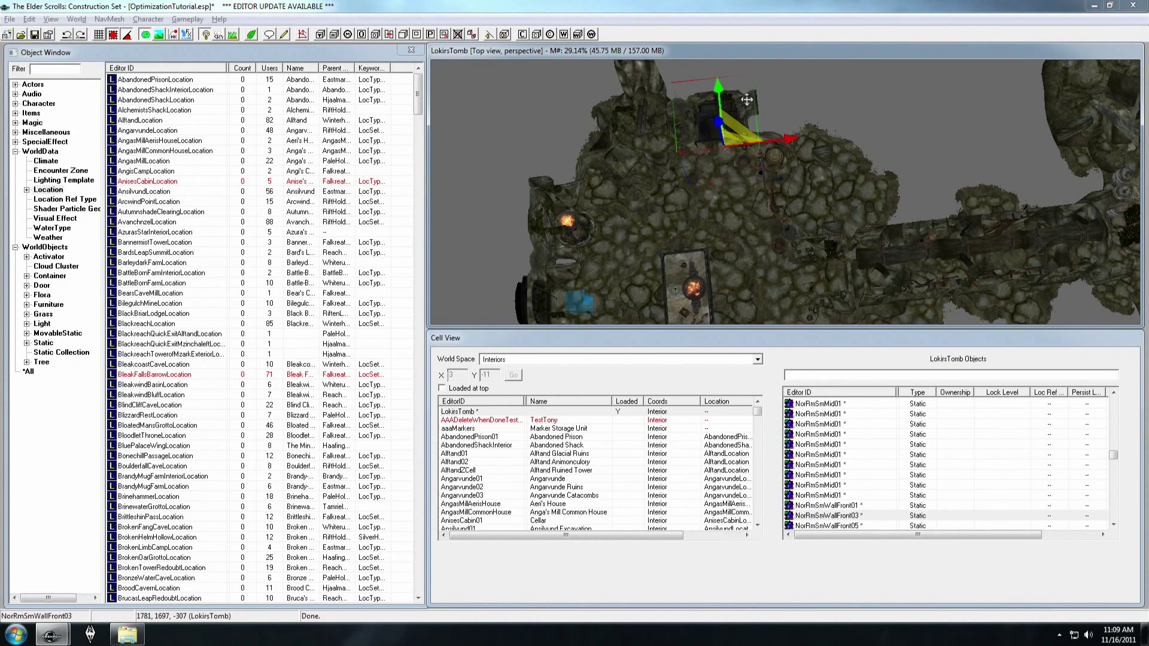
{"action": "left_click", "coordinate": [402, 34]}
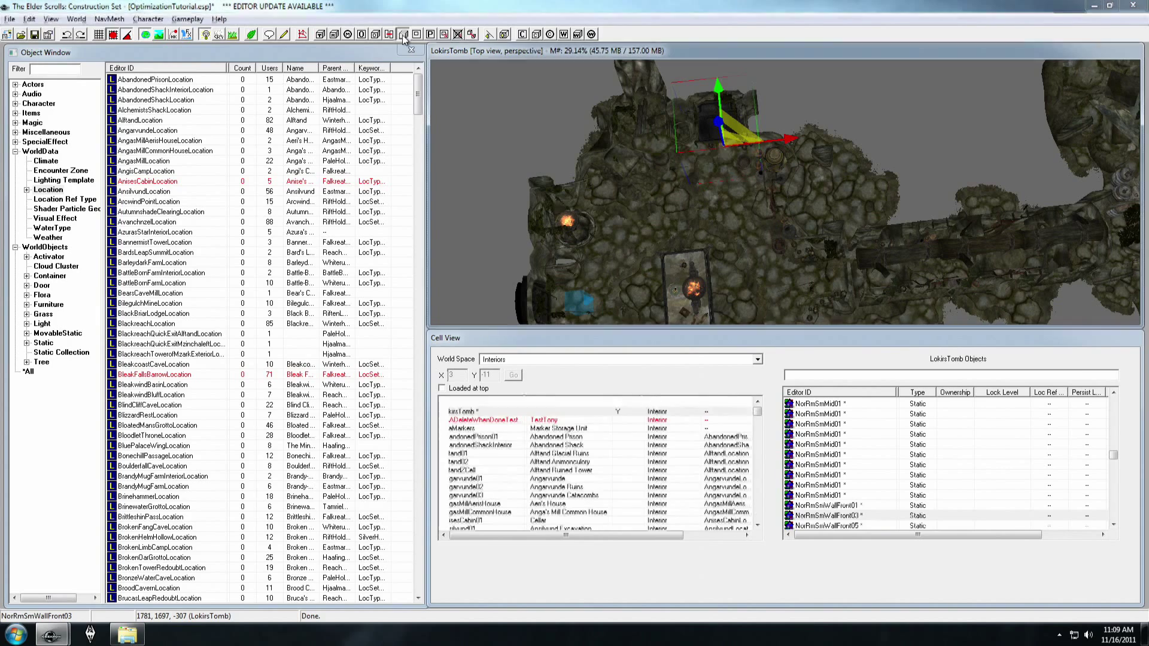
{"action": "left_click", "coordinate": [694, 104]}
{"action": "middle_click_drag", "start_coordinate": [695, 103], "coordinate": [728, 100], "text": "shift"}
{"action": "scroll", "coordinate": [743, 91], "scroll_direction": "down", "scroll_amount": 2}
{"action": "scroll", "coordinate": [729, 106], "scroll_direction": "down", "scroll_amount": 5}
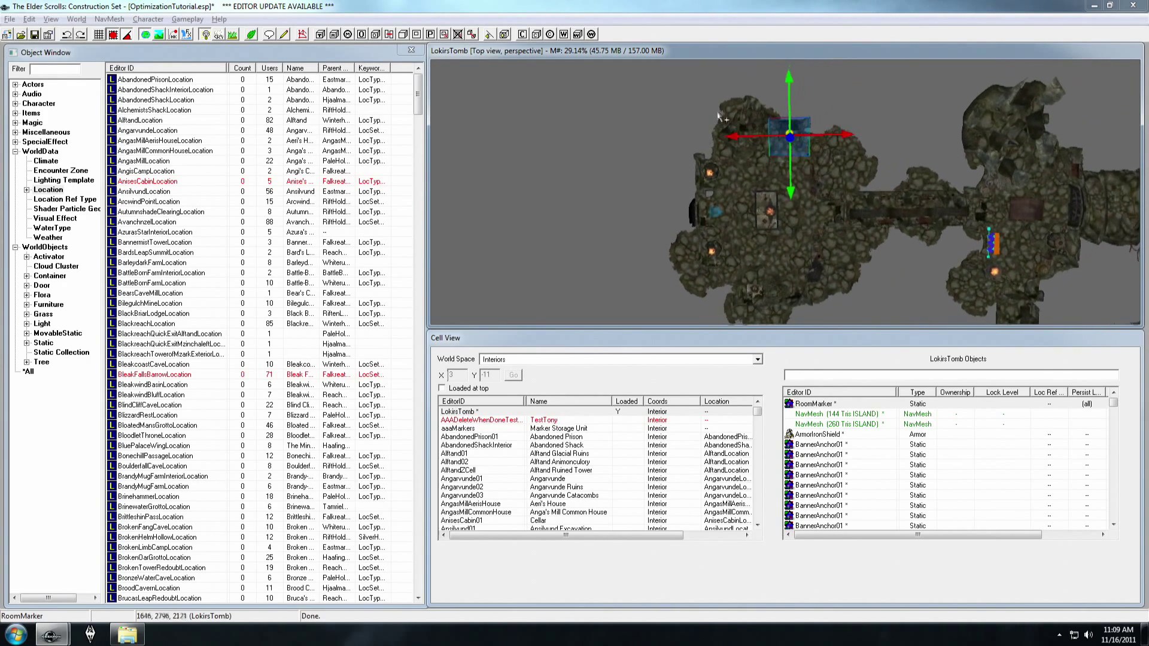
- Stretch the room marker west, east and south so that it spans the whole westernmost room
{"action": "left_click_drag", "start_coordinate": [731, 148], "coordinate": [628, 149]}
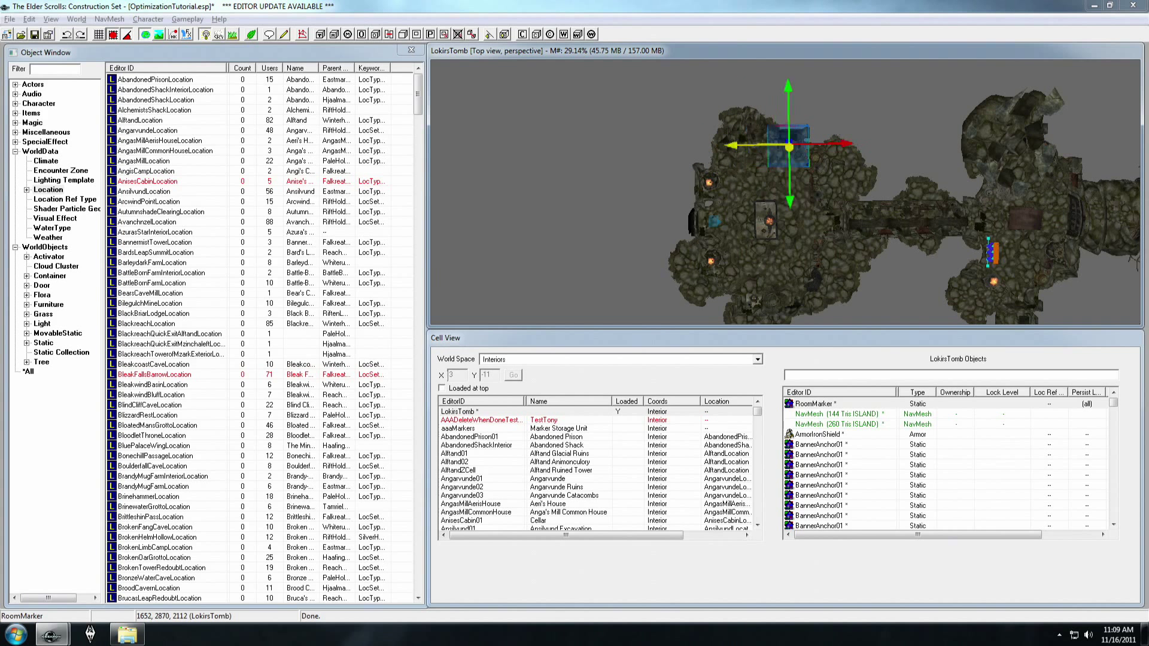
{"action": "left_click_drag", "start_coordinate": [796, 147], "coordinate": [858, 148]}
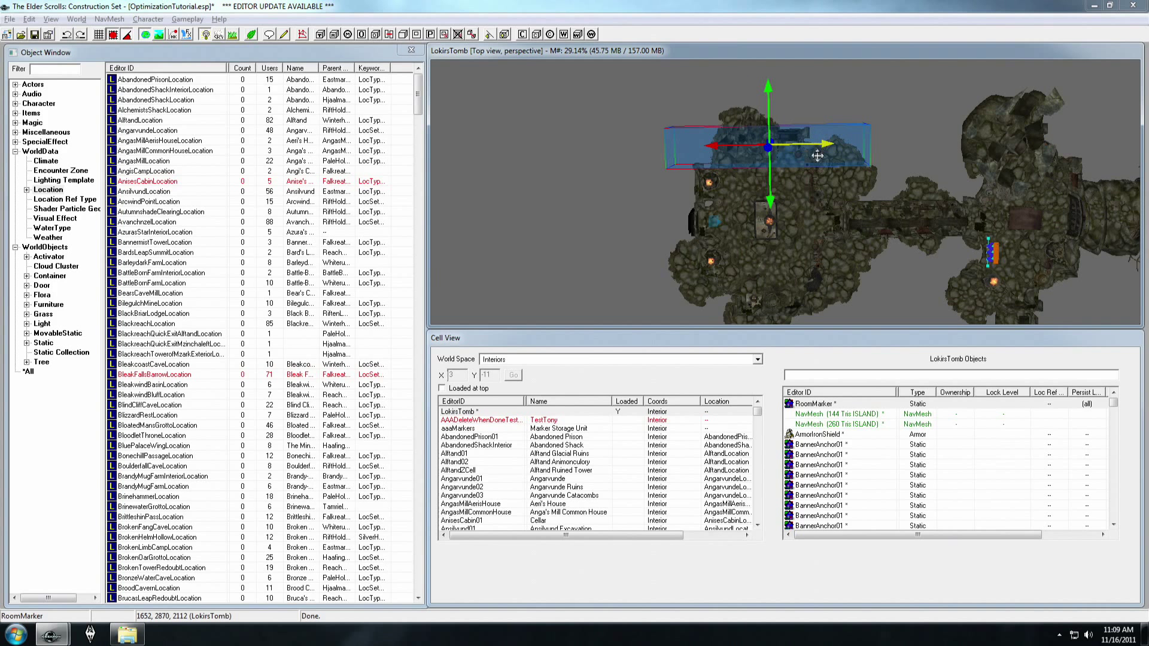
{"action": "left_click_drag", "start_coordinate": [769, 199], "coordinate": [766, 419]}
{"action": "middle_click_drag", "start_coordinate": [758, 319], "coordinate": [838, 246], "text": "shift"}
{"action": "scroll", "coordinate": [850, 213], "scroll_direction": "up", "scroll_amount": 4}
{"action": "left_click_drag", "start_coordinate": [893, 161], "coordinate": [851, 158]}
{"action": "middle_click_drag", "start_coordinate": [851, 158], "coordinate": [820, 117]}
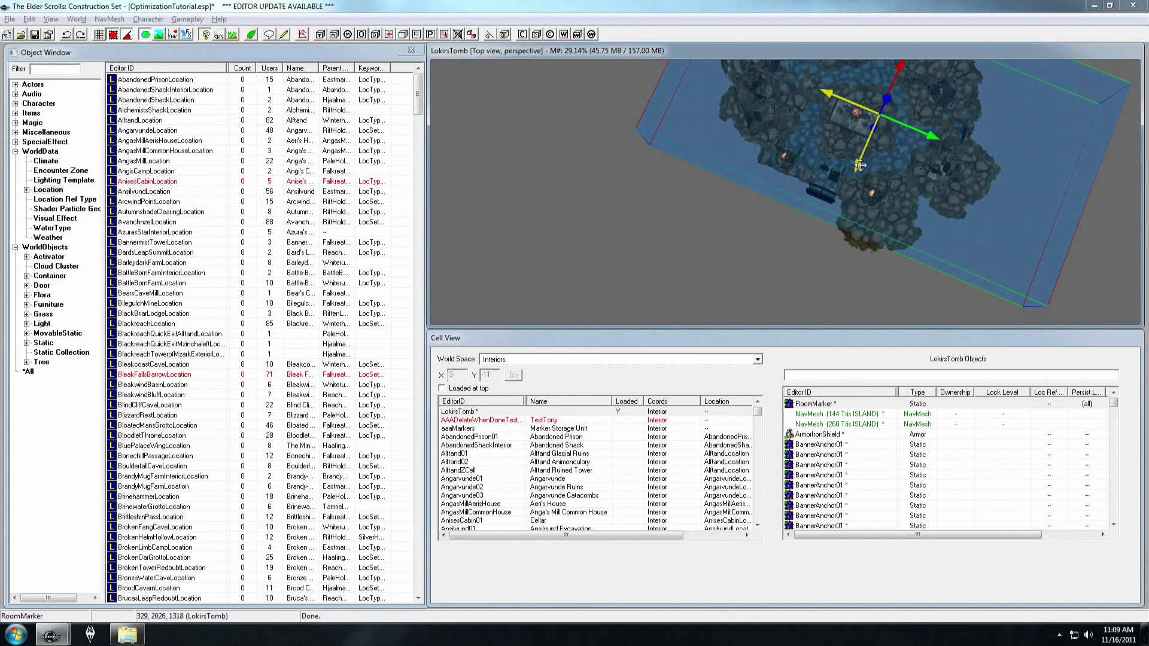
- Adjust the room marker's side faces and height so the box fits closely around the westernmost room
{"action": "left_click_drag", "start_coordinate": [858, 164], "coordinate": [840, 179]}
{"action": "middle_click_drag", "start_coordinate": [840, 179], "coordinate": [805, 170], "text": "shift"}
{"action": "scroll", "coordinate": [805, 170], "scroll_direction": "up", "scroll_amount": 2}
{"action": "mouse_move", "coordinate": [858, 143]}
{"action": "middle_mouse_down", "text": "shift"}
{"action": "mouse_move", "coordinate": [860, 106]}
{"action": "mouse_move", "coordinate": [824, 183]}
{"action": "middle_mouse_up", "text": "shift"}
{"action": "scroll", "coordinate": [825, 183], "scroll_direction": "down", "scroll_amount": 3}
{"action": "mouse_move", "coordinate": [809, 185]}
{"action": "left_mouse_down"}
{"action": "mouse_move", "coordinate": [809, 132]}
{"action": "mouse_move", "coordinate": [809, 149]}
{"action": "left_mouse_up"}
{"action": "scroll", "coordinate": [804, 174], "scroll_direction": "down", "scroll_amount": 5}
{"action": "middle_click_drag", "start_coordinate": [807, 136], "coordinate": [791, 155], "text": "shift"}
{"action": "scroll", "coordinate": [791, 156], "scroll_direction": "down", "scroll_amount": 2}
{"action": "left_click_drag", "start_coordinate": [845, 191], "coordinate": [817, 192]}
{"action": "middle_click_drag", "start_coordinate": [831, 151], "coordinate": [752, 114], "text": "shift"}
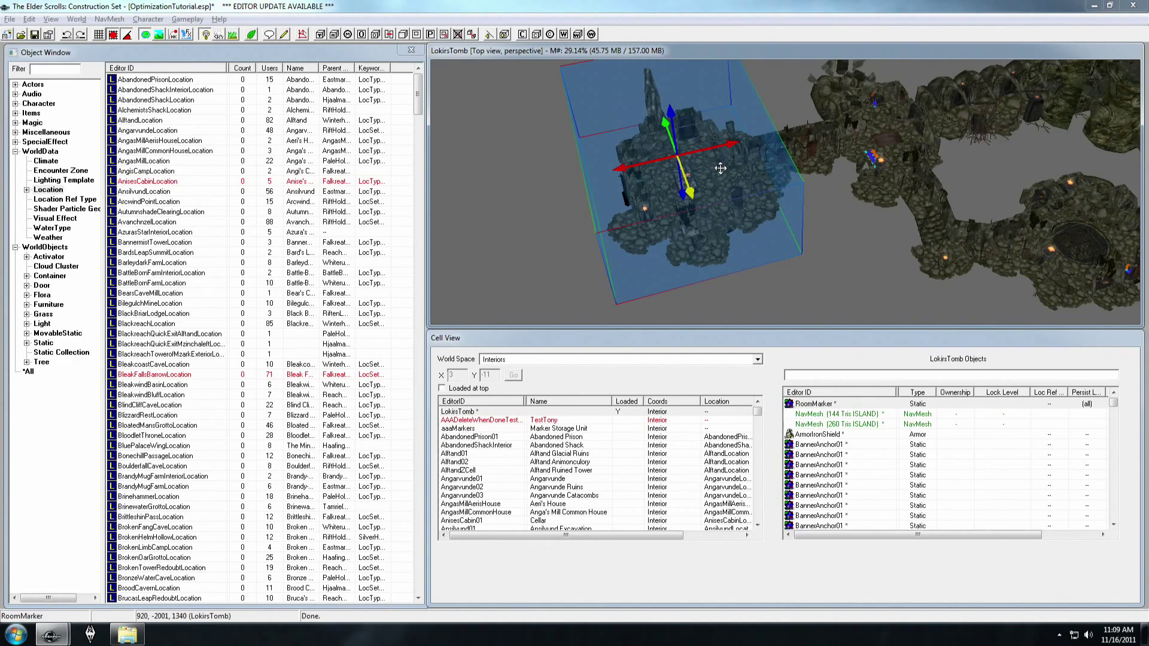
- Duplicate the room marker, place the copy against its east side and extend it over the second room and eastern corridor
{"action": "mouse_move", "coordinate": [721, 169]}
{"action": "middle_mouse_down", "text": "shift"}
{"action": "mouse_move", "coordinate": [686, 167]}
{"action": "mouse_move", "coordinate": [741, 172]}
{"action": "middle_mouse_up", "text": "shift"}
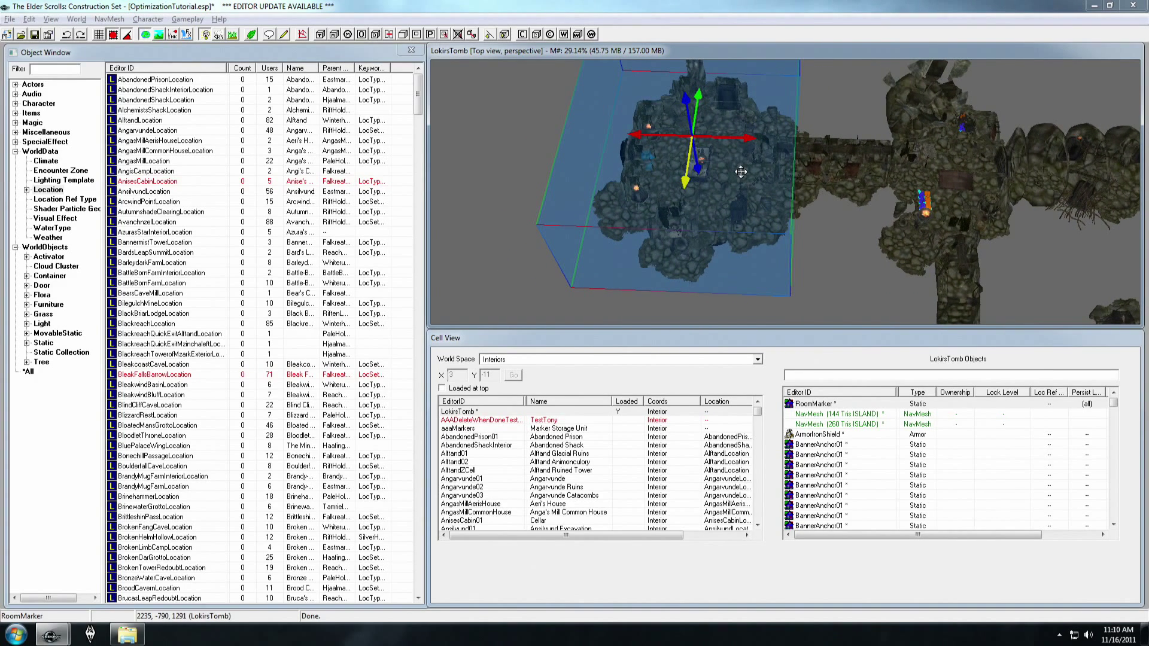
{"action": "left_click_drag", "start_coordinate": [718, 178], "coordinate": [928, 186]}
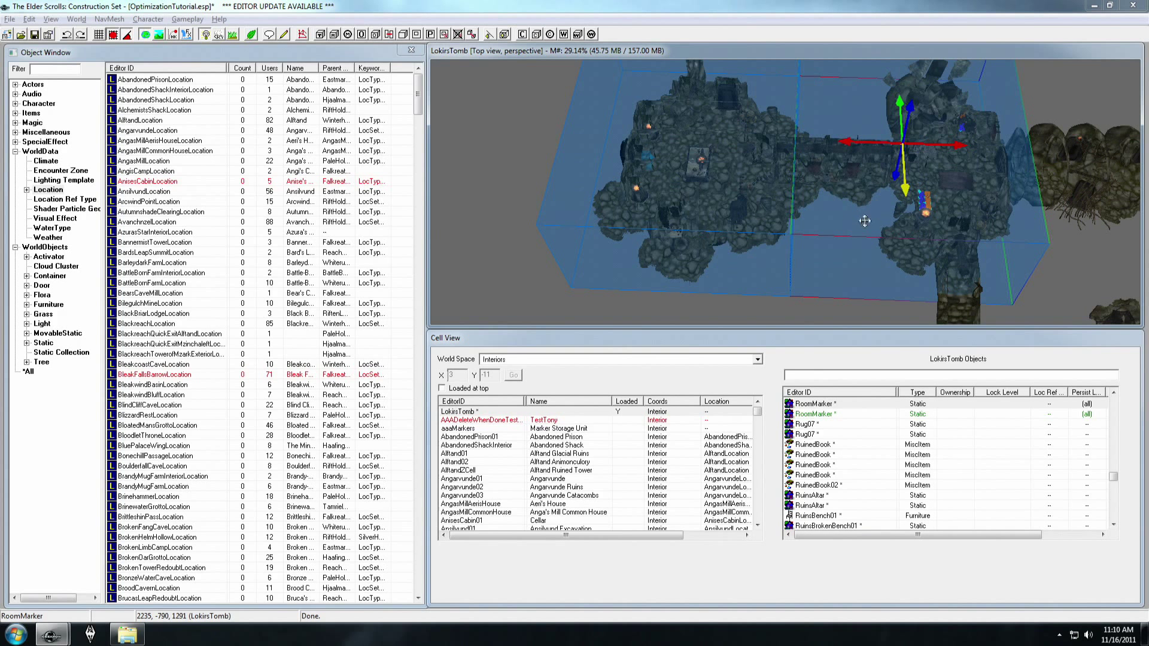
{"action": "mouse_move", "coordinate": [858, 224]}
{"action": "middle_mouse_down", "text": "shift"}
{"action": "mouse_move", "coordinate": [861, 188]}
{"action": "mouse_move", "coordinate": [785, 164]}
{"action": "mouse_move", "coordinate": [726, 243]}
{"action": "mouse_move", "coordinate": [820, 167]}
{"action": "mouse_move", "coordinate": [732, 166]}
{"action": "mouse_move", "coordinate": [662, 102]}
{"action": "mouse_move", "coordinate": [623, 97]}
{"action": "mouse_move", "coordinate": [636, 72]}
{"action": "mouse_move", "coordinate": [736, 88]}
{"action": "mouse_move", "coordinate": [793, 134]}
{"action": "mouse_move", "coordinate": [784, 92]}
{"action": "mouse_move", "coordinate": [702, 168]}
{"action": "middle_mouse_up", "text": "shift"}
{"action": "scroll", "coordinate": [862, 187], "scroll_direction": "up", "scroll_amount": 3}
{"action": "scroll", "coordinate": [859, 187], "scroll_direction": "down", "scroll_amount": 2}
{"action": "left_click_drag", "start_coordinate": [705, 165], "coordinate": [765, 166]}
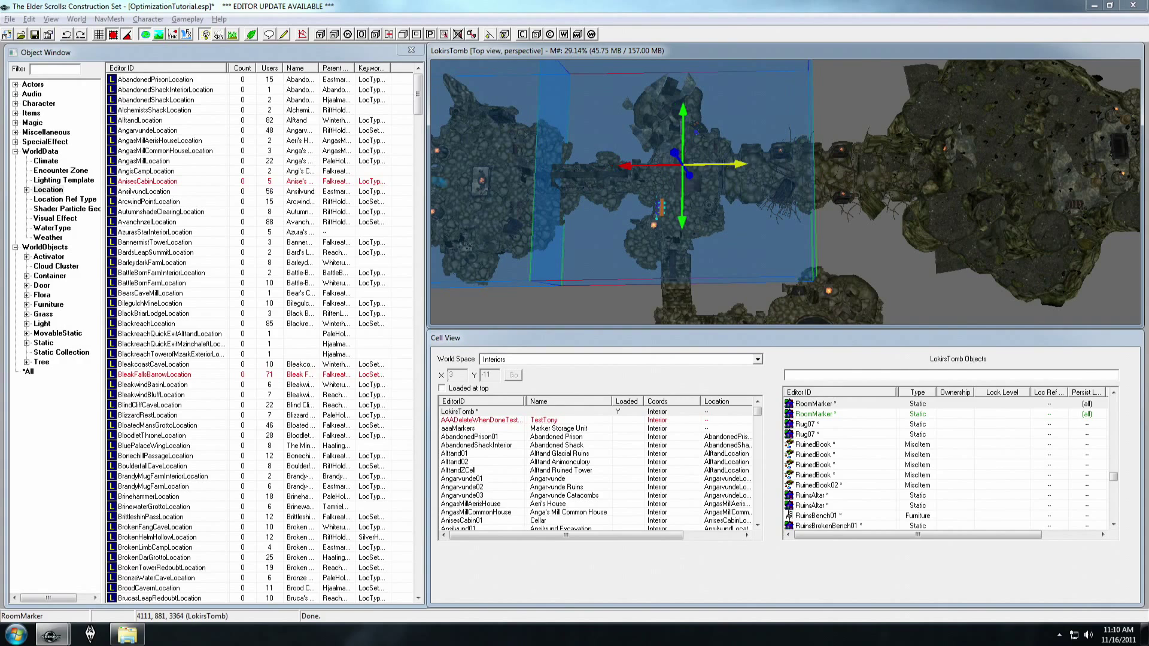
- Pull the second room marker's east face back so the box clears the circular chamber to the south
{"action": "middle_click_drag", "start_coordinate": [765, 165], "coordinate": [636, 164], "text": "shift"}
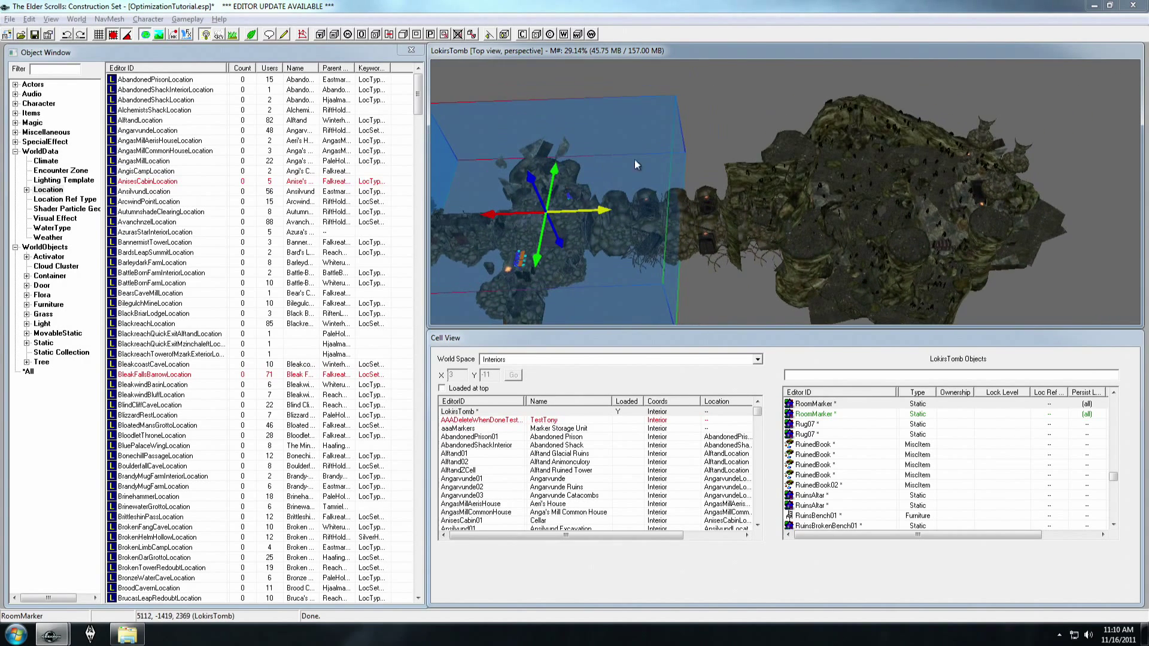
{"action": "mouse_move", "coordinate": [760, 216]}
{"action": "middle_mouse_down", "text": "shift"}
{"action": "mouse_move", "coordinate": [721, 158]}
{"action": "mouse_move", "coordinate": [810, 123]}
{"action": "mouse_move", "coordinate": [700, 206]}
{"action": "middle_mouse_up", "text": "shift"}
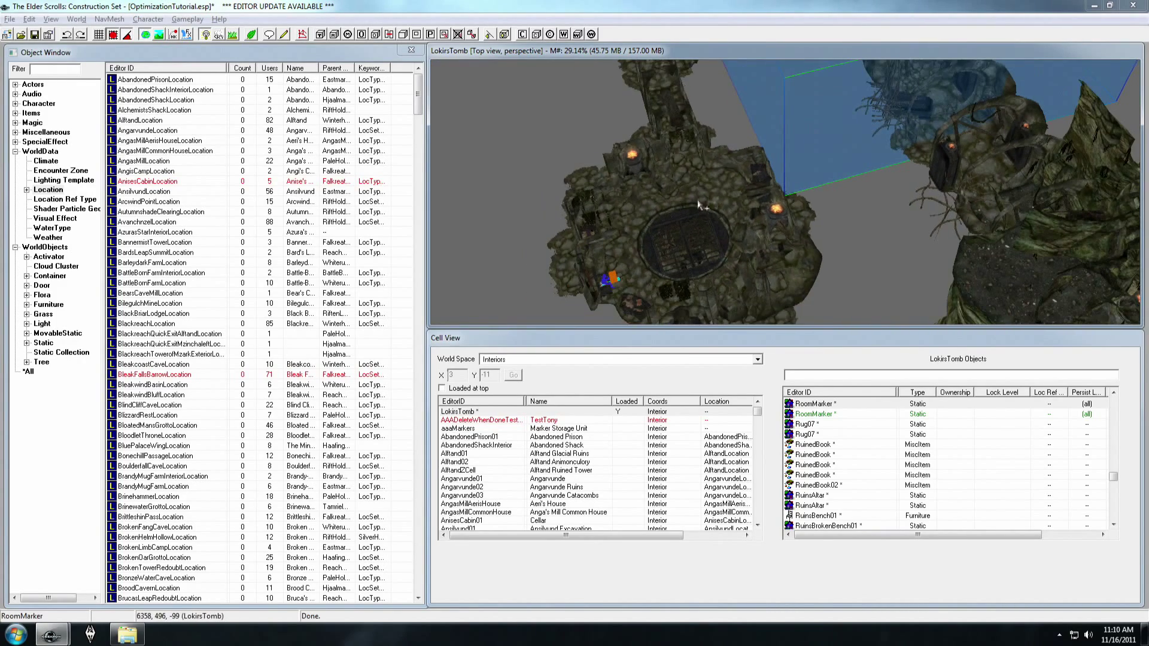
{"action": "mouse_move", "coordinate": [786, 140]}
{"action": "middle_mouse_down", "text": "shift"}
{"action": "mouse_move", "coordinate": [790, 231]}
{"action": "mouse_move", "coordinate": [760, 143]}
{"action": "middle_mouse_up", "text": "shift"}
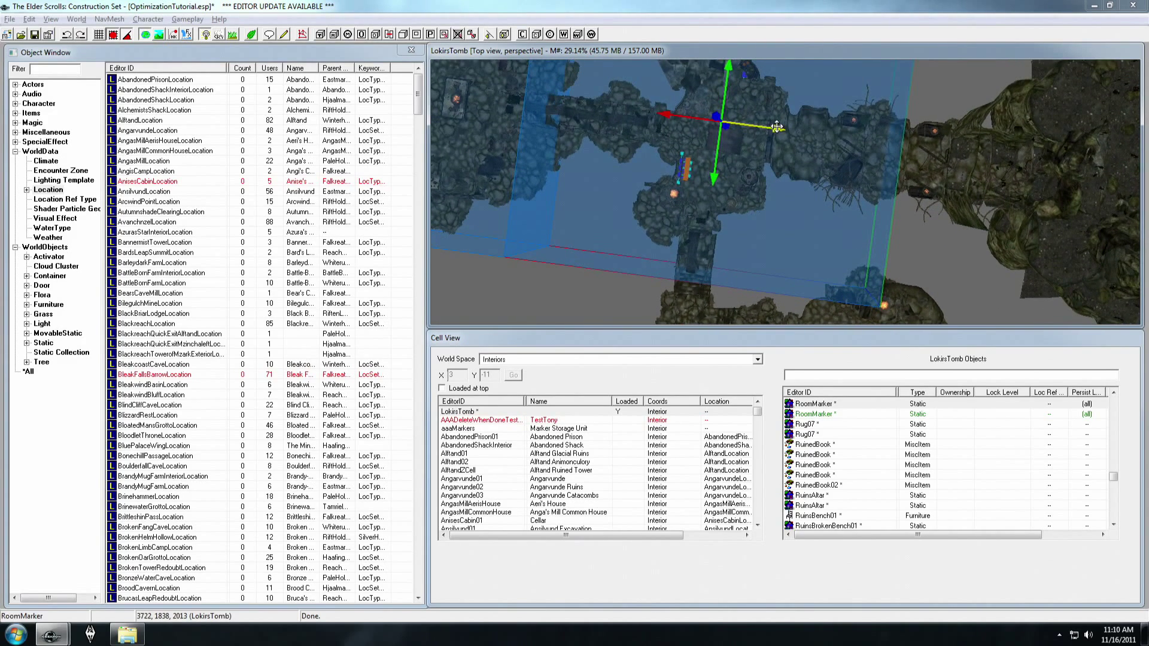
{"action": "left_click_drag", "start_coordinate": [890, 198], "coordinate": [802, 186]}
- Examine where the two room markers meet and the arched doorway that connects their rooms
{"action": "middle_click_drag", "start_coordinate": [798, 239], "coordinate": [760, 112]}
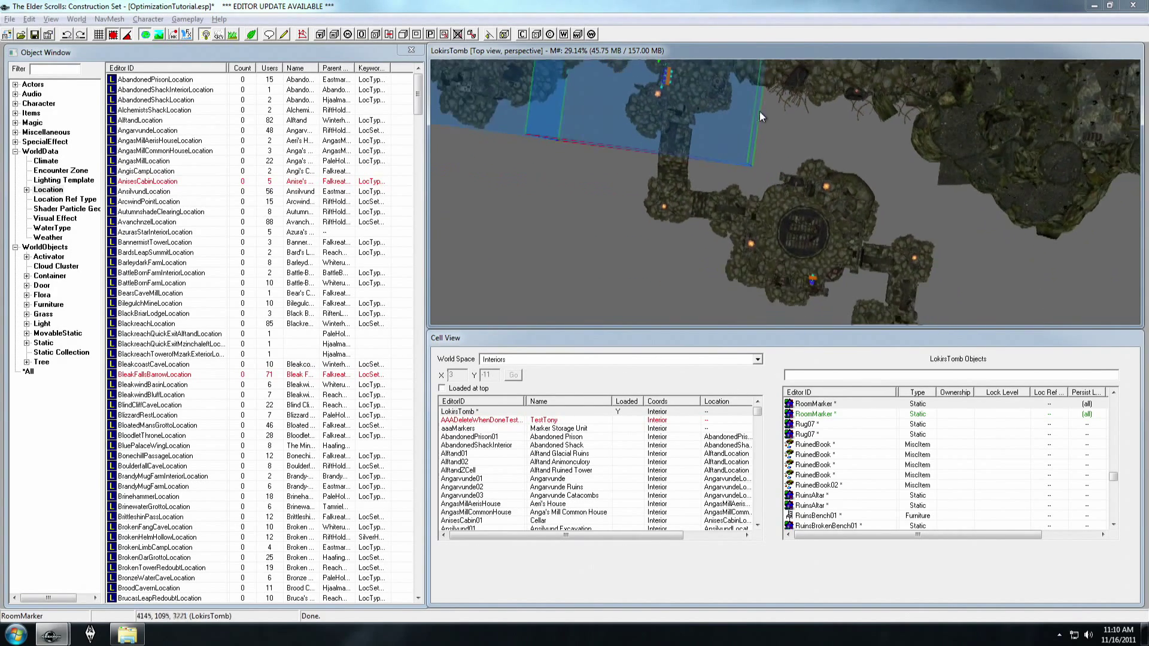
{"action": "mouse_move", "coordinate": [765, 238]}
{"action": "middle_mouse_down", "text": "shift"}
{"action": "mouse_move", "coordinate": [793, 131]}
{"action": "mouse_move", "coordinate": [796, 239]}
{"action": "mouse_move", "coordinate": [810, 257]}
{"action": "mouse_move", "coordinate": [677, 184]}
{"action": "mouse_move", "coordinate": [761, 175]}
{"action": "mouse_move", "coordinate": [722, 162]}
{"action": "middle_mouse_up", "text": "shift"}
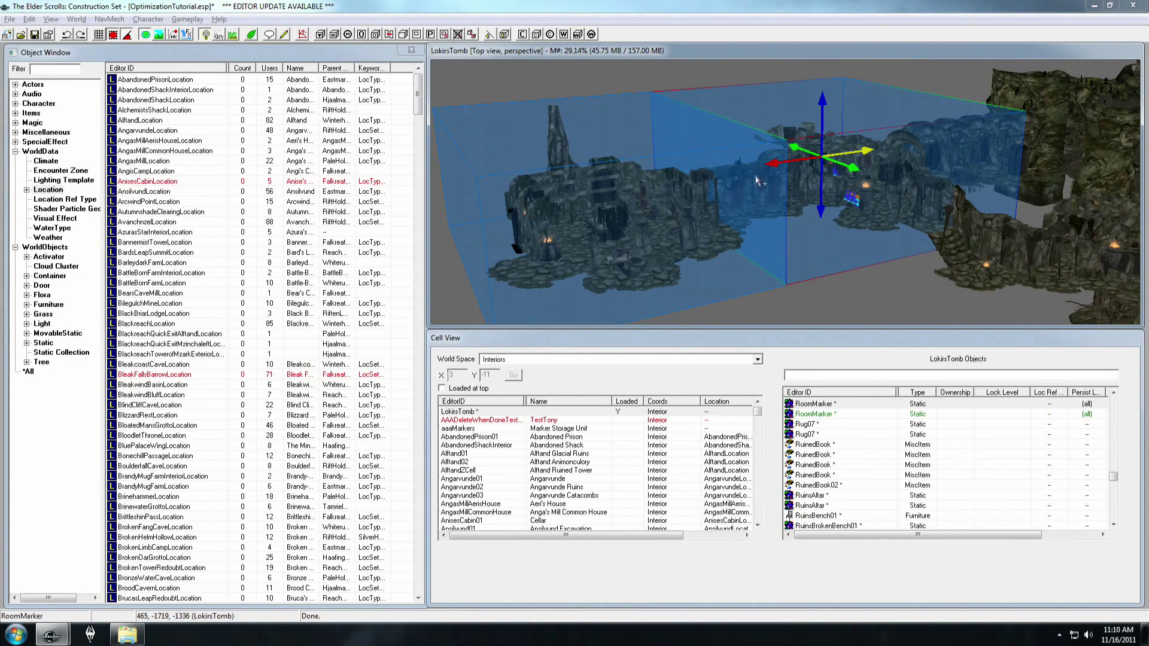
{"action": "scroll", "coordinate": [713, 219], "scroll_direction": "up", "scroll_amount": 10}
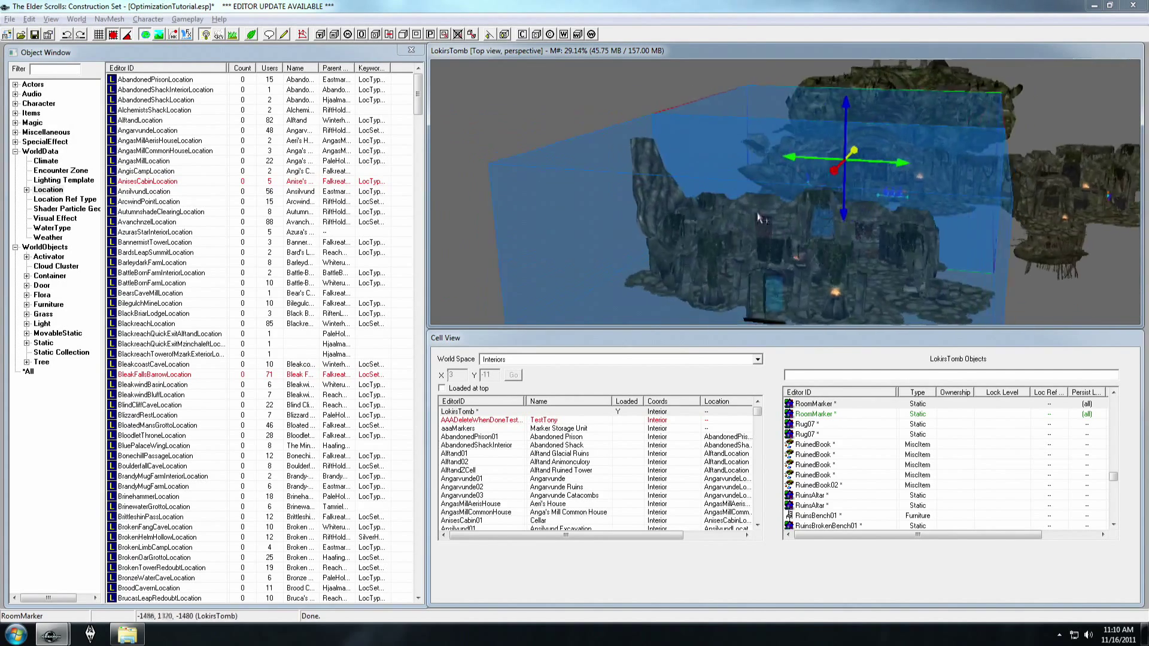
{"action": "middle_click_drag", "start_coordinate": [742, 196], "coordinate": [712, 198], "text": "shift"}
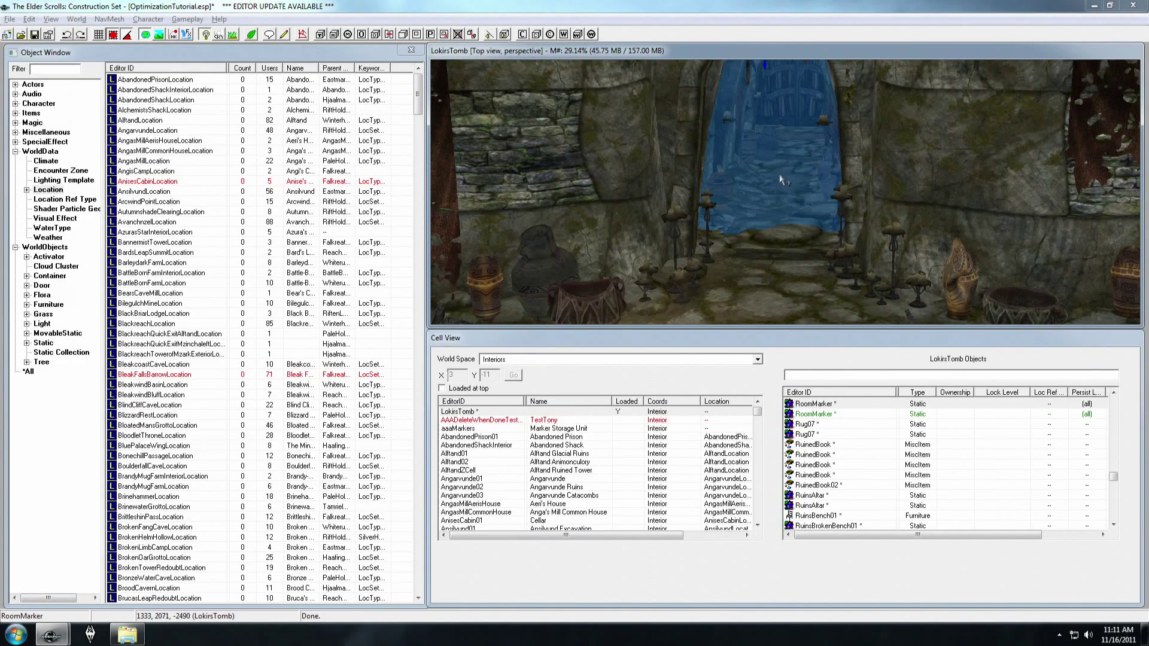
{"action": "scroll", "coordinate": [805, 118], "scroll_direction": "down", "scroll_amount": 10}
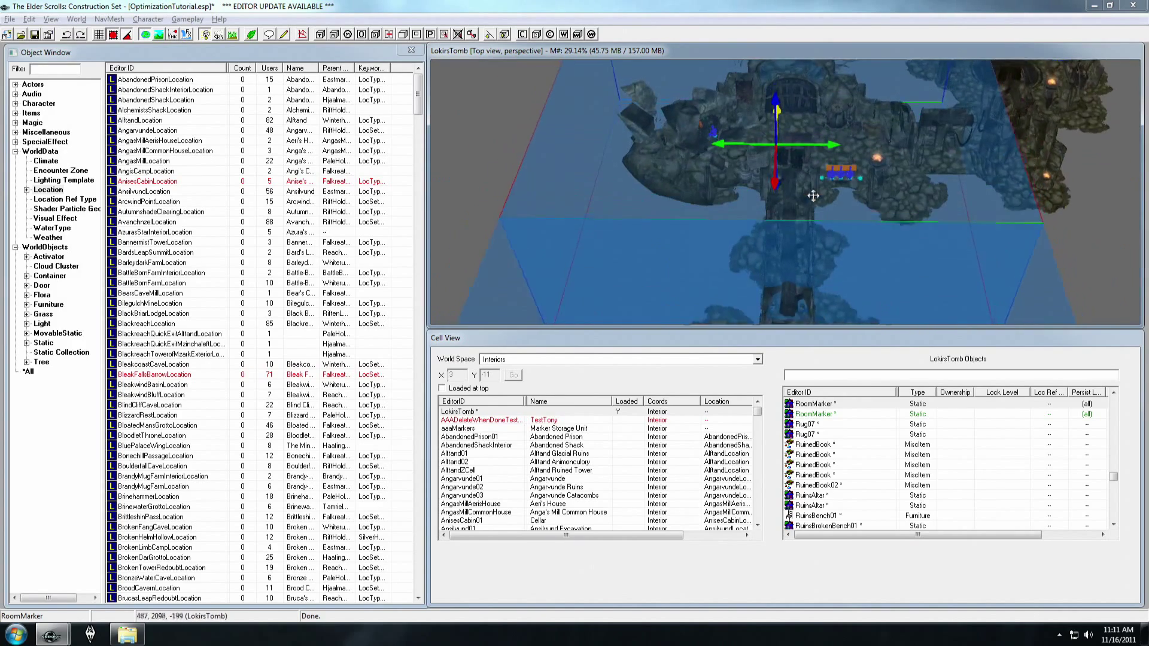
{"action": "mouse_move", "coordinate": [811, 247]}
{"action": "middle_mouse_down", "text": "shift"}
{"action": "mouse_move", "coordinate": [837, 195]}
{"action": "mouse_move", "coordinate": [836, 132]}
{"action": "mouse_move", "coordinate": [776, 138]}
{"action": "mouse_move", "coordinate": [730, 192]}
{"action": "mouse_move", "coordinate": [795, 187]}
{"action": "mouse_move", "coordinate": [837, 168]}
{"action": "mouse_move", "coordinate": [717, 174]}
{"action": "middle_mouse_up", "text": "shift"}
{"action": "scroll", "coordinate": [714, 175], "scroll_direction": "up", "scroll_amount": 4}
{"action": "scroll", "coordinate": [713, 175], "scroll_direction": "down", "scroll_amount": 4}
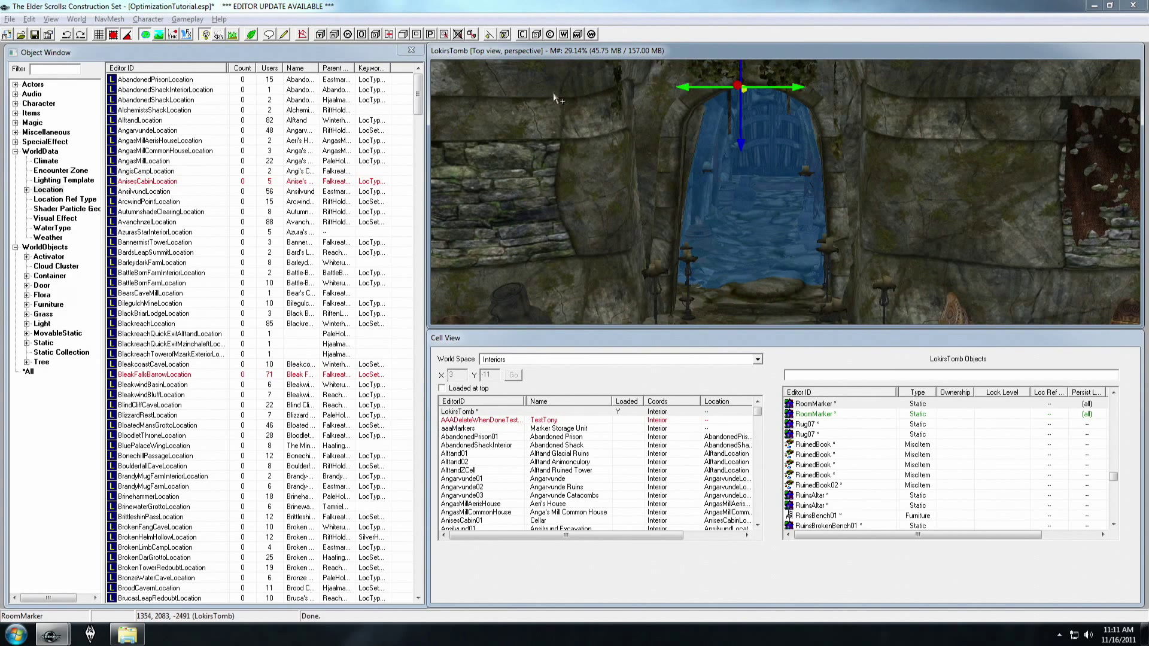
- Create a portal marker at the arched doorway between the two rooms and adjust its extent
{"action": "left_click", "coordinate": [429, 33]}
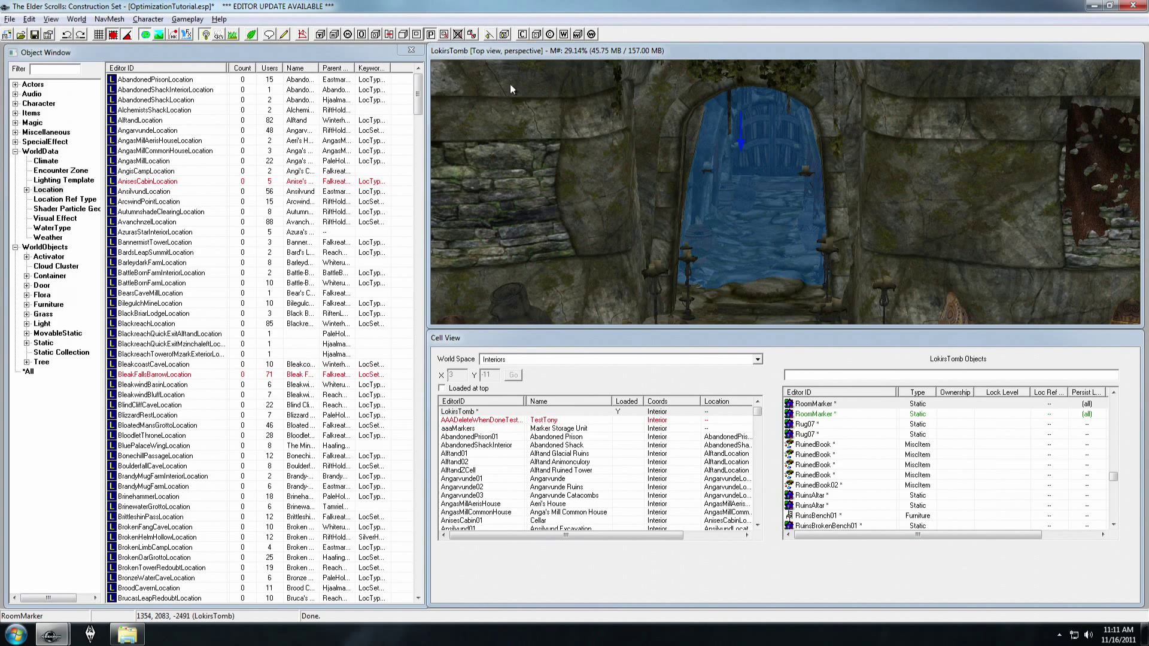
{"action": "left_click", "coordinate": [754, 174]}
{"action": "scroll", "coordinate": [754, 175], "scroll_direction": "down", "scroll_amount": 8}
{"action": "mouse_move", "coordinate": [754, 177]}
{"action": "middle_mouse_down", "text": "shift"}
{"action": "mouse_move", "coordinate": [734, 249]}
{"action": "mouse_move", "coordinate": [705, 244]}
{"action": "mouse_move", "coordinate": [672, 197]}
{"action": "mouse_move", "coordinate": [825, 170]}
{"action": "mouse_move", "coordinate": [841, 143]}
{"action": "middle_mouse_up", "text": "shift"}
{"action": "scroll", "coordinate": [754, 206], "scroll_direction": "down", "scroll_amount": 3}
{"action": "left_click_drag", "start_coordinate": [829, 140], "coordinate": [736, 131]}
{"action": "left_click_drag", "start_coordinate": [811, 147], "coordinate": [643, 141]}
{"action": "mouse_move", "coordinate": [643, 141]}
{"action": "middle_mouse_down", "text": "shift"}
{"action": "mouse_move", "coordinate": [616, 133]}
{"action": "mouse_move", "coordinate": [720, 198]}
{"action": "middle_mouse_up", "text": "shift"}
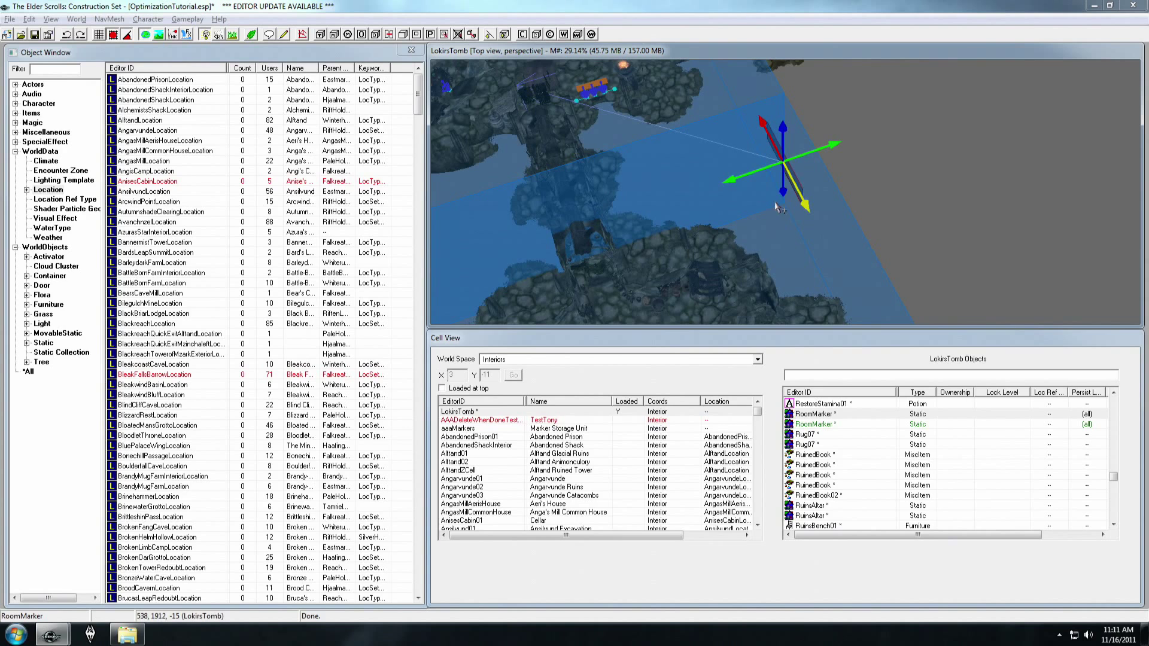
- Rotate the portal marker across the passage and fit its width to the doorway
{"action": "right_click_drag", "start_coordinate": [720, 198], "coordinate": [749, 201]}
{"action": "mouse_move", "coordinate": [748, 202]}
{"action": "middle_mouse_down", "text": "shift"}
{"action": "mouse_move", "coordinate": [757, 229]}
{"action": "mouse_move", "coordinate": [893, 159]}
{"action": "middle_mouse_up", "text": "shift"}
{"action": "left_click_drag", "start_coordinate": [911, 157], "coordinate": [757, 146]}
{"action": "left_click_drag", "start_coordinate": [878, 154], "coordinate": [728, 149]}
{"action": "mouse_move", "coordinate": [721, 143]}
{"action": "left_mouse_down"}
{"action": "mouse_move", "coordinate": [700, 141]}
{"action": "mouse_move", "coordinate": [712, 142]}
{"action": "left_mouse_up"}
{"action": "middle_click_drag", "start_coordinate": [712, 142], "coordinate": [728, 75], "text": "shift"}
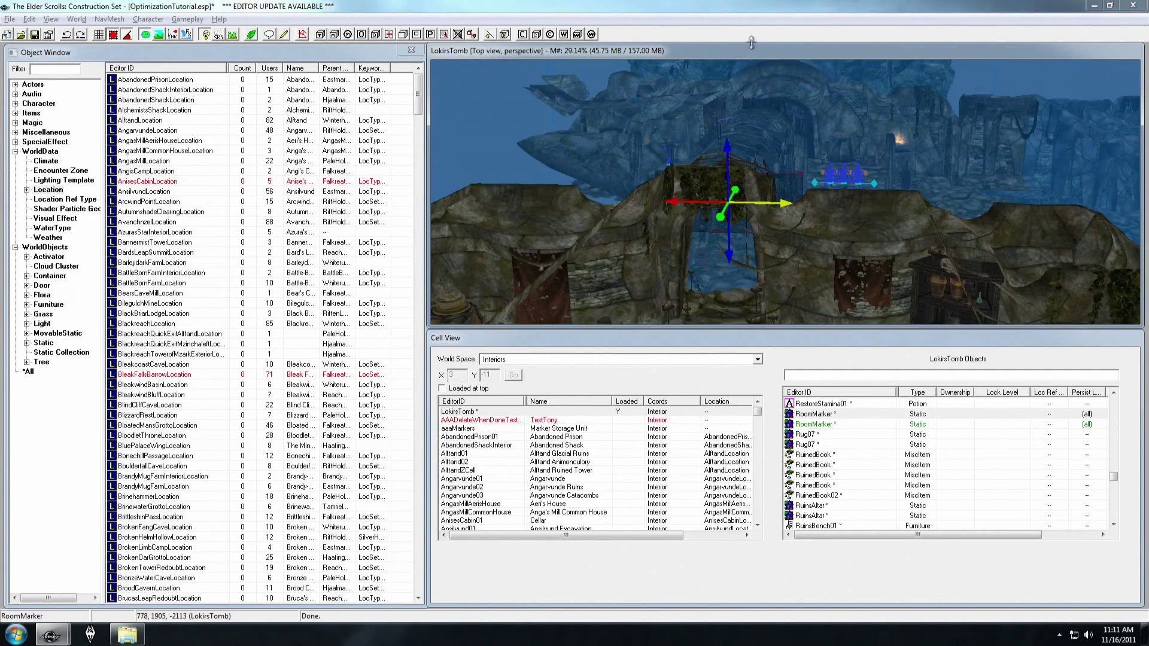
- Adjust the portal marker's upper and lower edges so that it covers the doorway opening
{"action": "scroll", "coordinate": [752, 99], "scroll_direction": "up", "scroll_amount": 10}
{"action": "middle_click_drag", "start_coordinate": [764, 87], "coordinate": [808, 100], "text": "shift"}
{"action": "left_click_drag", "start_coordinate": [769, 150], "coordinate": [769, 202]}
{"action": "middle_click_drag", "start_coordinate": [771, 185], "coordinate": [769, 201]}
{"action": "scroll", "coordinate": [770, 206], "scroll_direction": "down", "scroll_amount": 5}
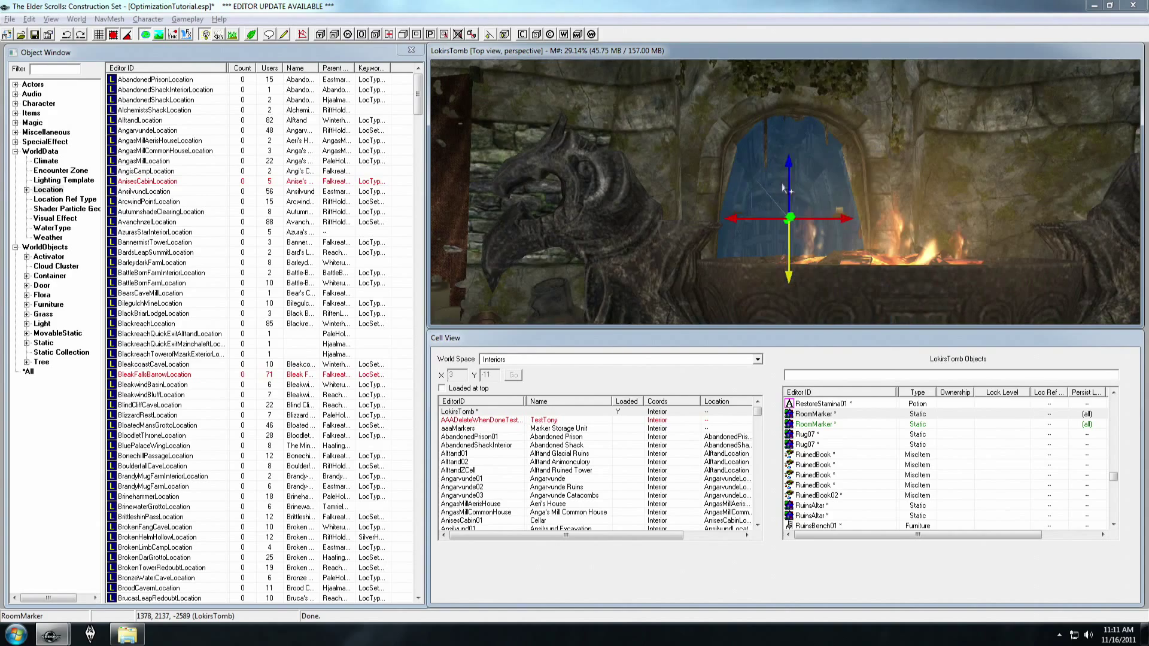
{"action": "left_click_drag", "start_coordinate": [788, 179], "coordinate": [787, 141]}
{"action": "middle_click_drag", "start_coordinate": [788, 141], "coordinate": [789, 178], "text": "shift"}
{"action": "mouse_move", "coordinate": [782, 175]}
{"action": "left_mouse_down"}
{"action": "mouse_move", "coordinate": [782, 195]}
{"action": "mouse_move", "coordinate": [783, 182]}
{"action": "left_mouse_up"}
- Inspect the two adjoining room markers and the portal between them from above and in perspective
{"action": "scroll", "coordinate": [781, 189], "scroll_direction": "down", "scroll_amount": 8}
{"action": "middle_click_drag", "start_coordinate": [782, 189], "coordinate": [732, 200], "text": "shift"}
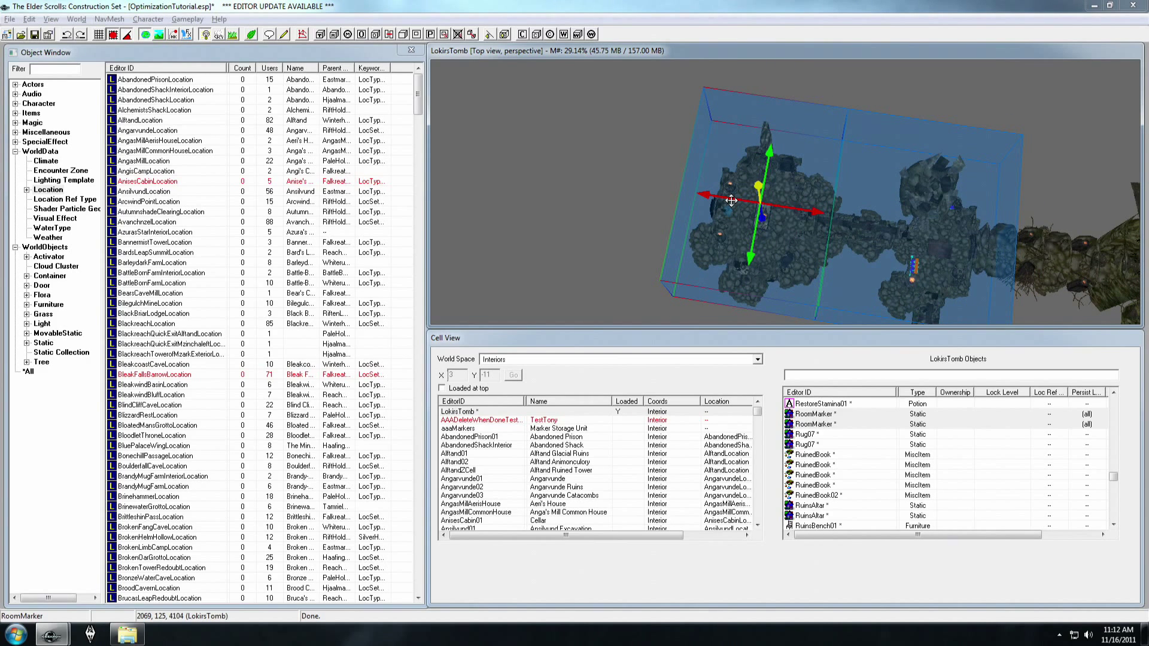
{"action": "key", "text": "t"}
{"action": "middle_click_drag", "start_coordinate": [862, 221], "coordinate": [788, 212]}
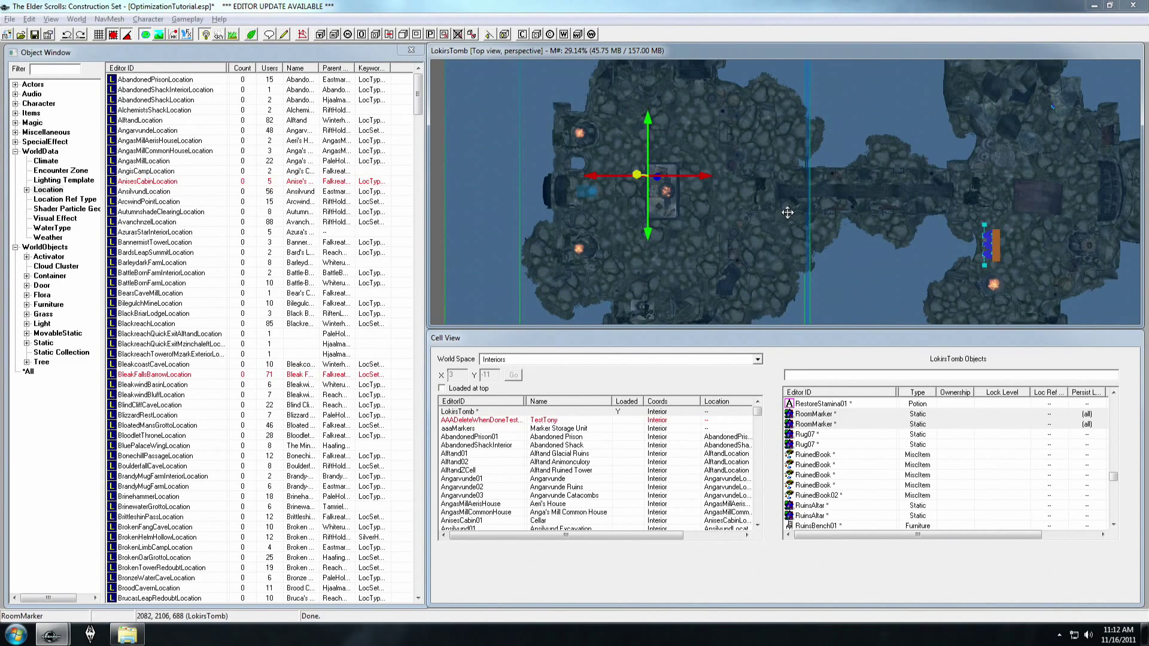
{"action": "scroll", "coordinate": [788, 212], "scroll_direction": "down", "scroll_amount": 5}
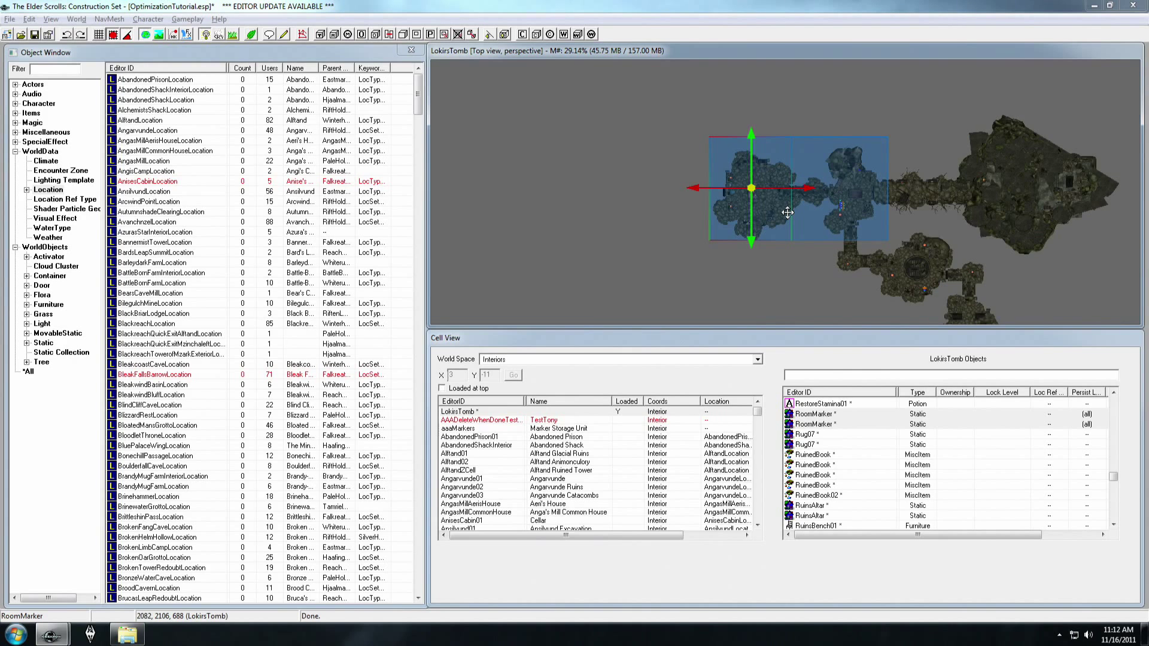
{"action": "scroll", "coordinate": [788, 212], "scroll_direction": "up", "scroll_amount": 3}
{"action": "scroll", "coordinate": [788, 212], "scroll_direction": "up", "scroll_amount": 2}
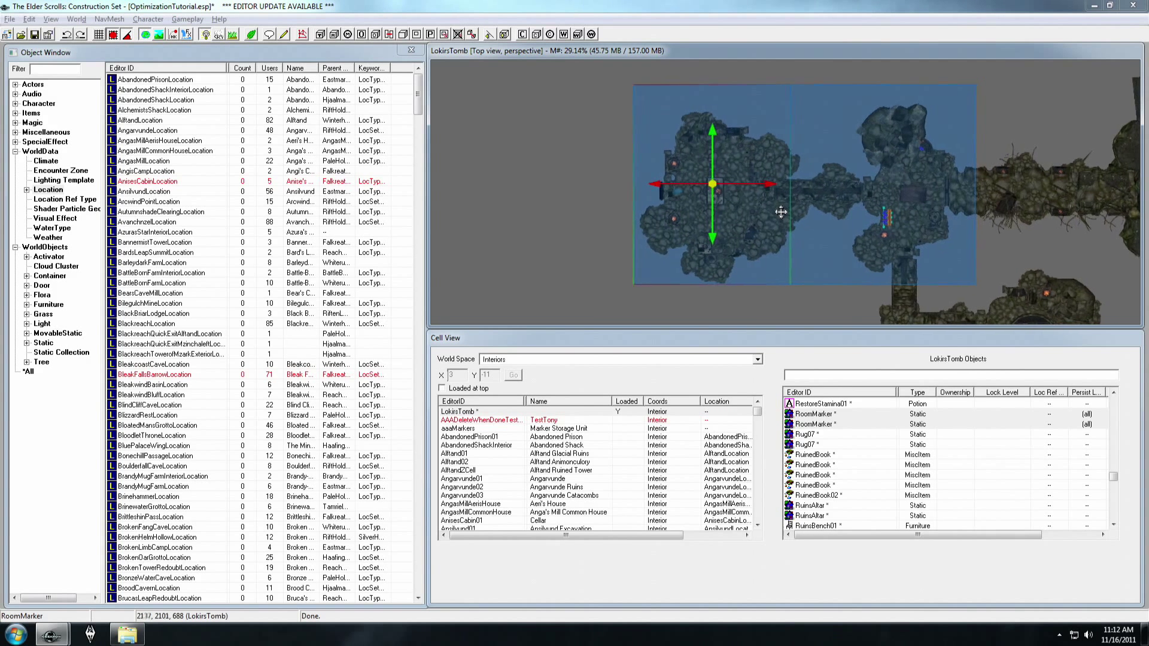
{"action": "scroll", "coordinate": [788, 212], "scroll_direction": "down", "scroll_amount": 2}
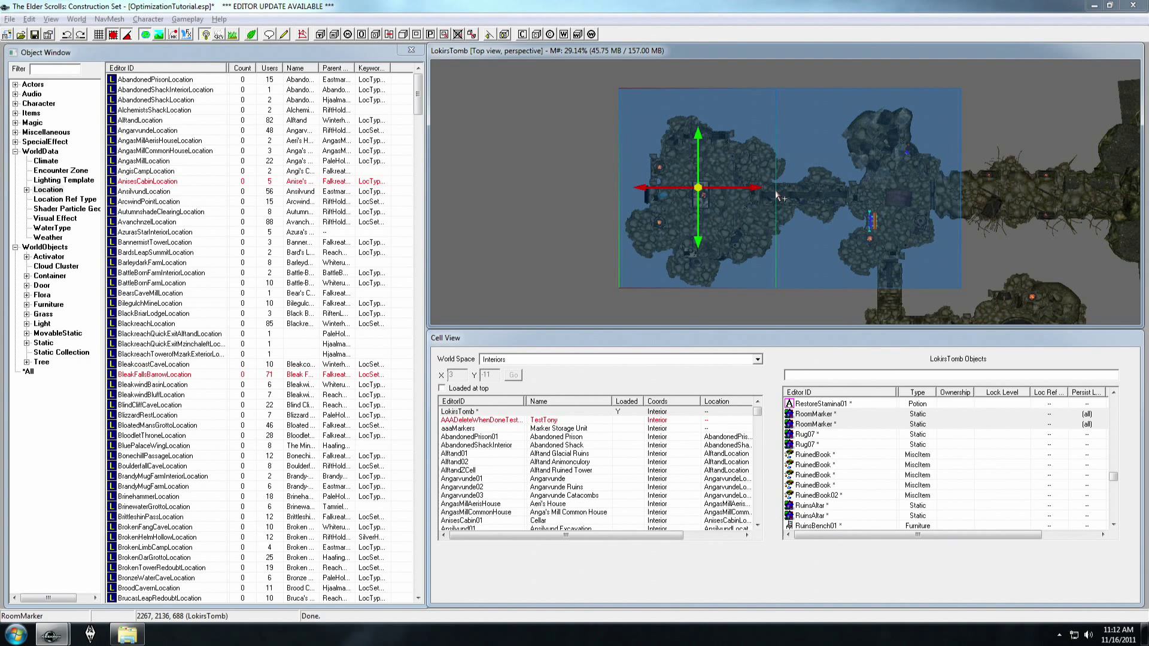
{"action": "scroll", "coordinate": [777, 196], "scroll_direction": "up", "scroll_amount": 4}
{"action": "scroll", "coordinate": [777, 196], "scroll_direction": "down", "scroll_amount": 4}
{"action": "middle_click_drag", "start_coordinate": [746, 242], "coordinate": [800, 177], "text": "shift"}
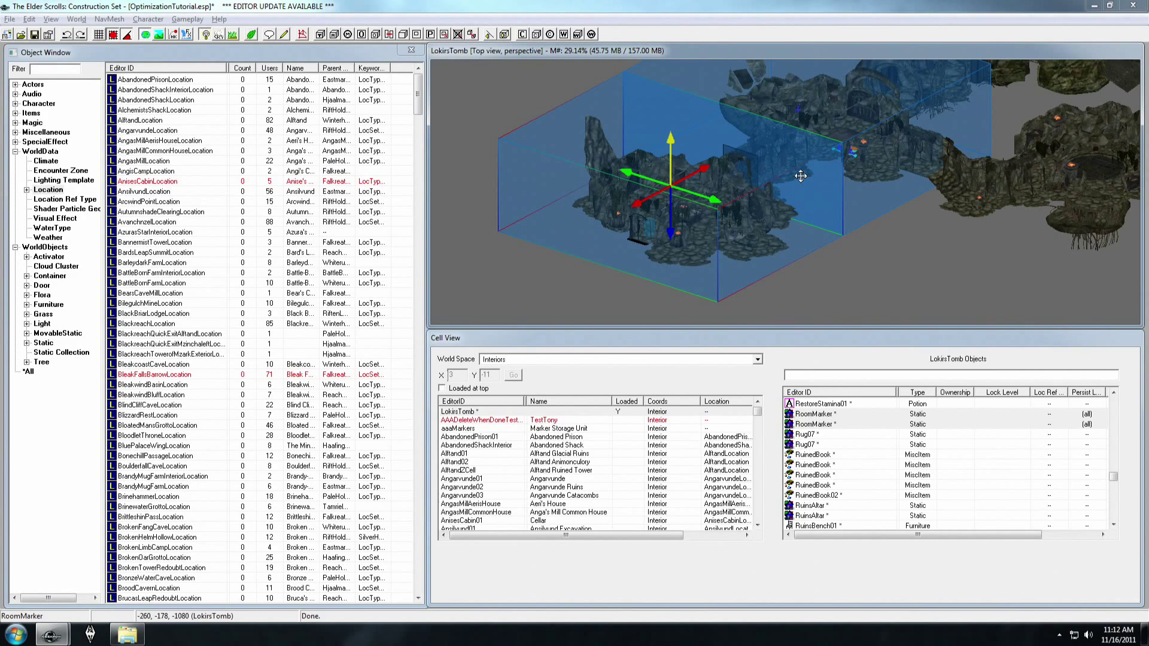
- Start portal linking and select the portal marker at the doorway between the two rooms
{"action": "scroll", "coordinate": [801, 176], "scroll_direction": "up", "scroll_amount": 2}
{"action": "middle_click_drag", "start_coordinate": [792, 174], "coordinate": [733, 144], "text": "shift"}
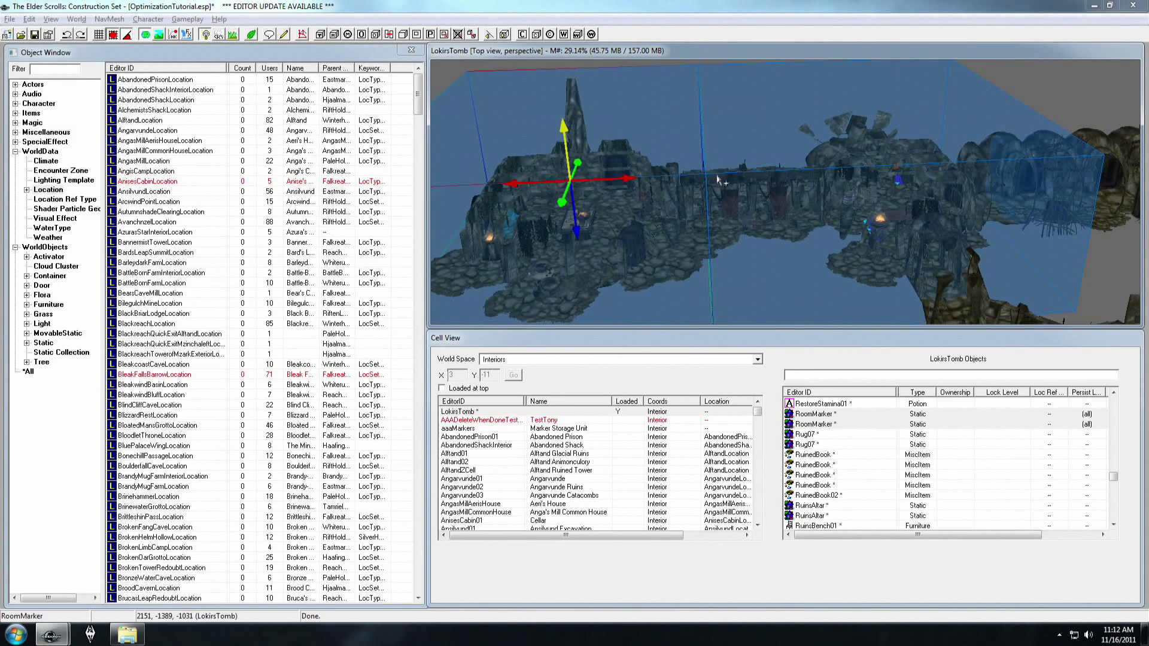
{"action": "middle_click_drag", "start_coordinate": [727, 195], "coordinate": [747, 225], "text": "shift"}
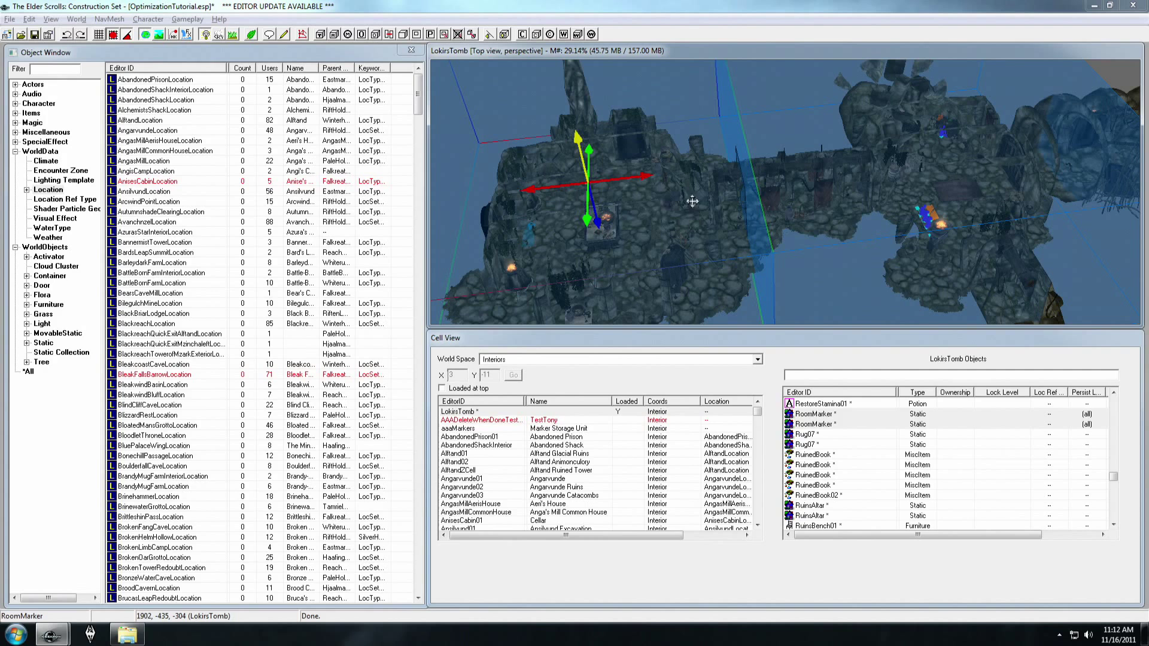
{"action": "mouse_move", "coordinate": [752, 196]}
{"action": "middle_mouse_down", "text": "shift"}
{"action": "mouse_move", "coordinate": [743, 190]}
{"action": "mouse_move", "coordinate": [757, 175]}
{"action": "mouse_move", "coordinate": [768, 189]}
{"action": "middle_mouse_up", "text": "shift"}
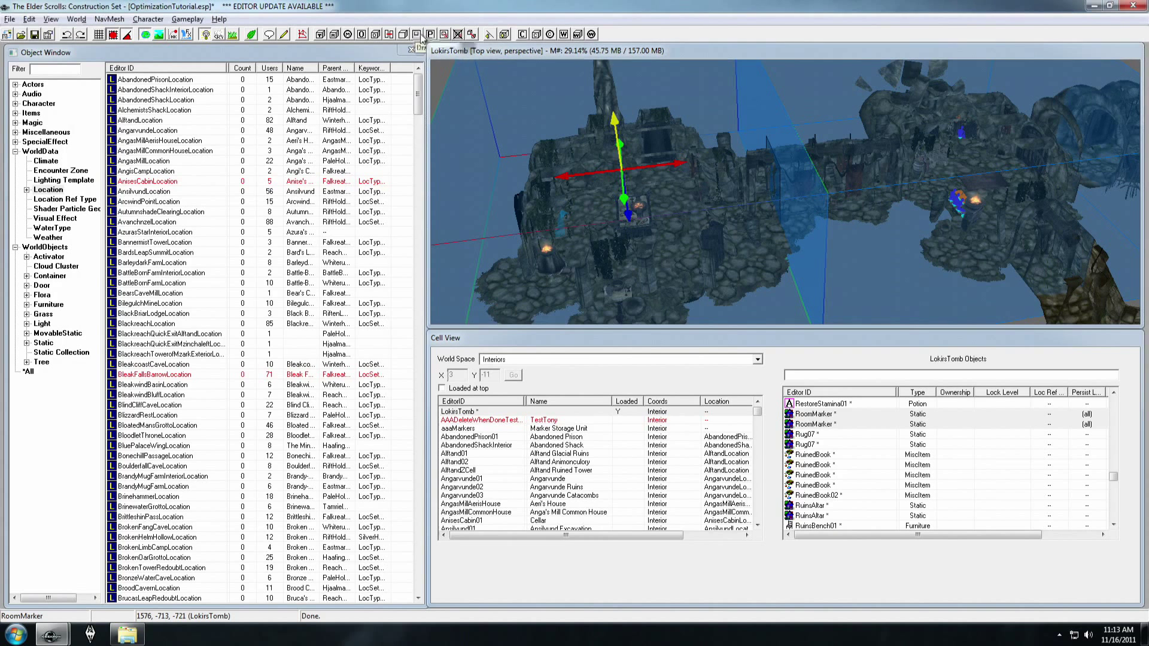
{"action": "middle_click_drag", "start_coordinate": [774, 184], "coordinate": [799, 171], "text": "shift"}
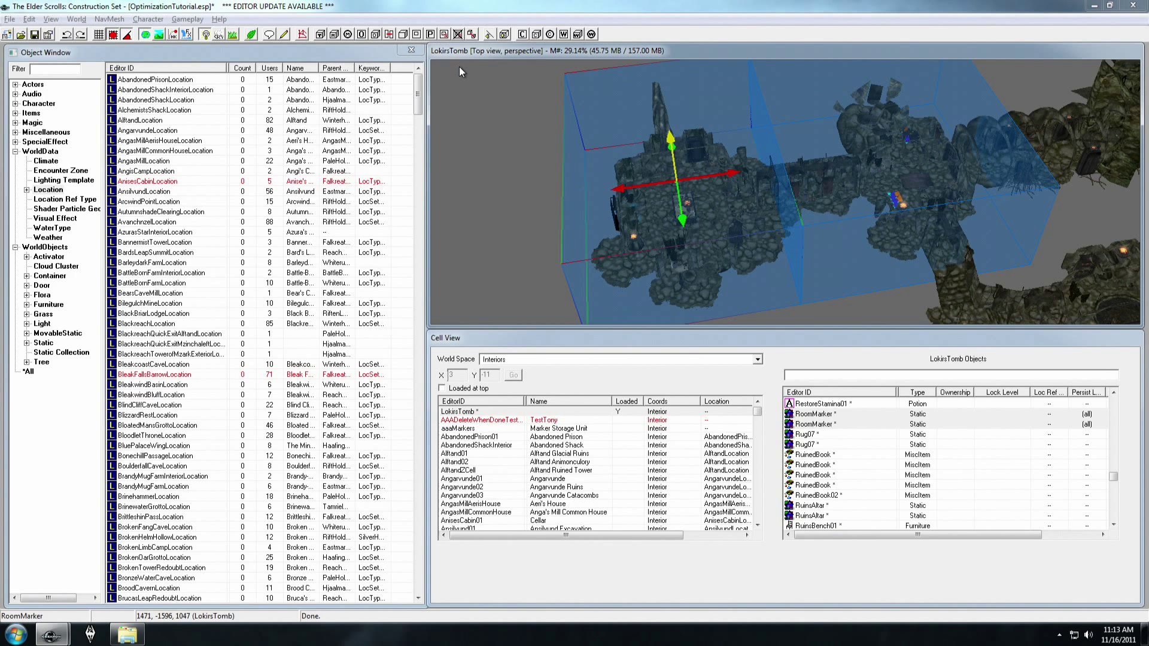
{"action": "key", "text": "p"}
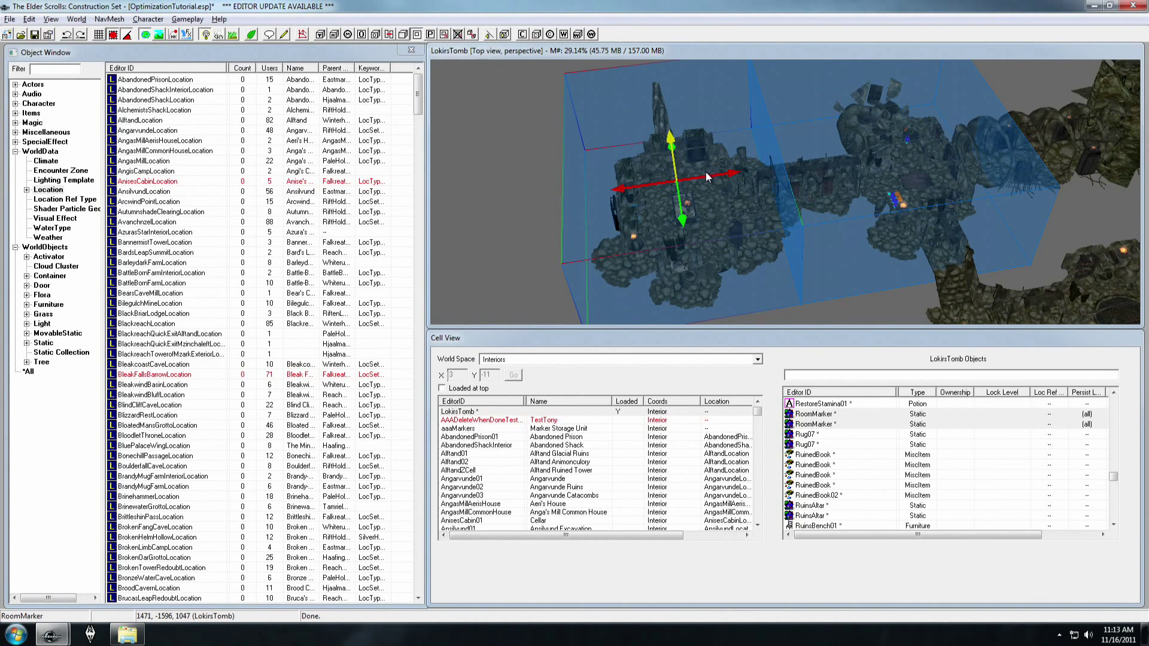
{"action": "left_click", "coordinate": [777, 183]}
{"action": "middle_click_drag", "start_coordinate": [777, 183], "coordinate": [809, 190], "text": "shift"}
{"action": "scroll", "coordinate": [790, 188], "scroll_direction": "down", "scroll_amount": 3}
{"action": "scroll", "coordinate": [803, 196], "scroll_direction": "up", "scroll_amount": 5}
{"action": "scroll", "coordinate": [802, 199], "scroll_direction": "down", "scroll_amount": 3}
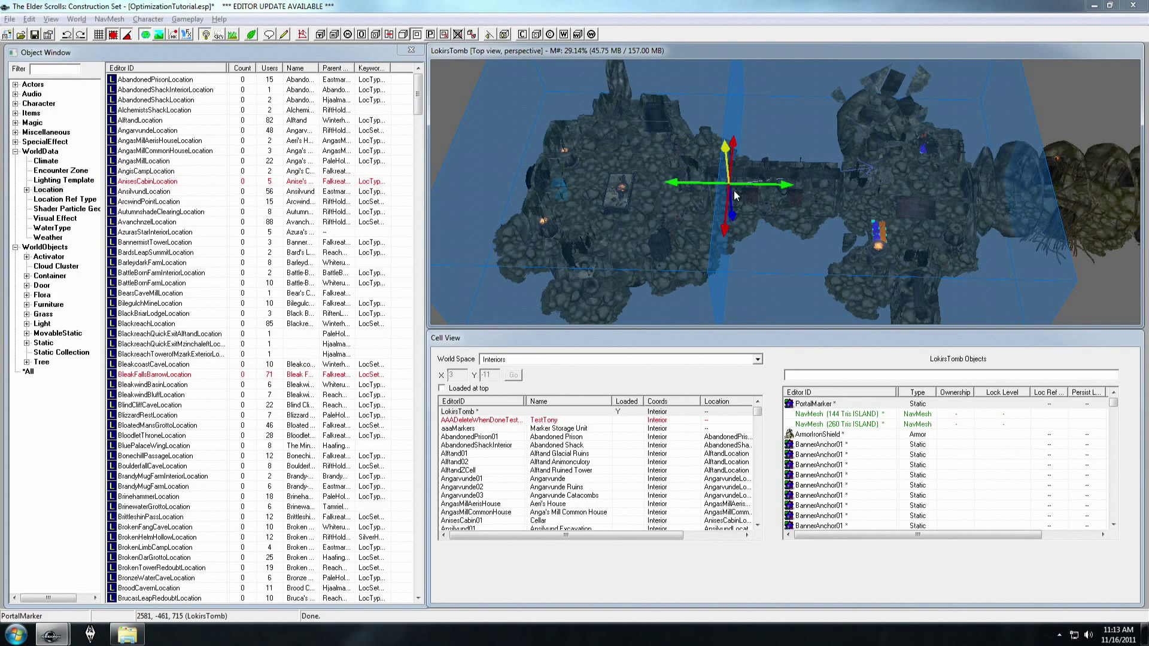
- Link the portal marker to the room markers on both sides of the doorway
{"action": "scroll", "coordinate": [769, 121], "scroll_direction": "down", "scroll_amount": 4}
{"action": "middle_click_drag", "start_coordinate": [772, 124], "coordinate": [830, 125]}
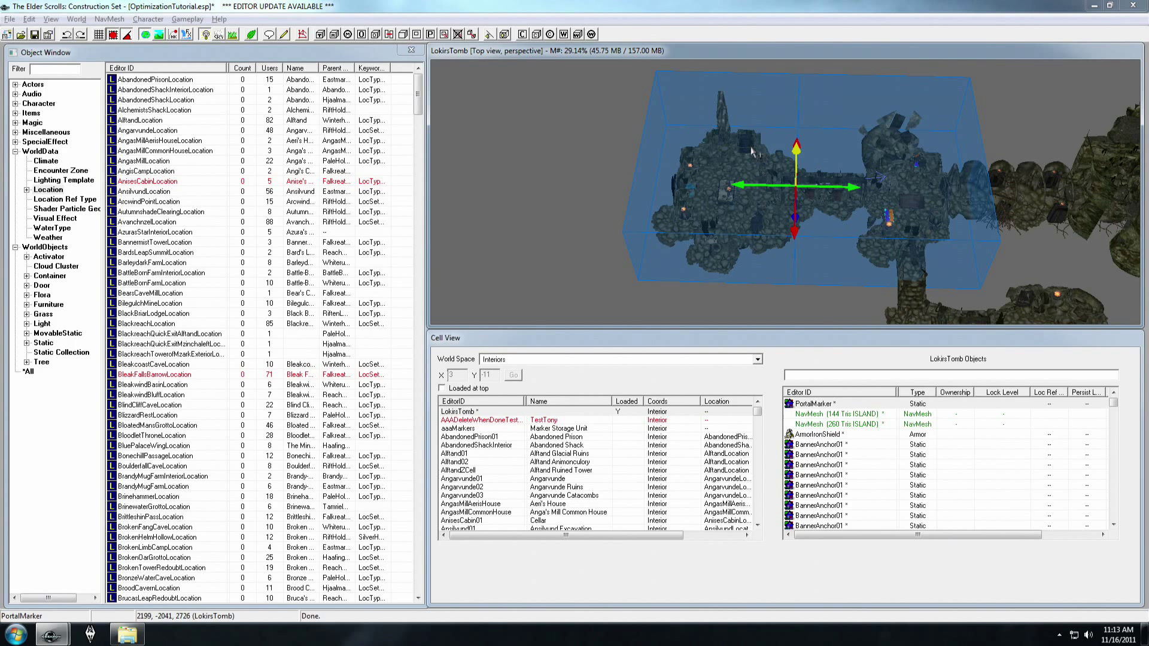
{"action": "left_click", "coordinate": [668, 131]}
{"action": "middle_click_drag", "start_coordinate": [775, 168], "coordinate": [709, 168]}
{"action": "scroll", "coordinate": [712, 171], "scroll_direction": "up", "scroll_amount": 5}
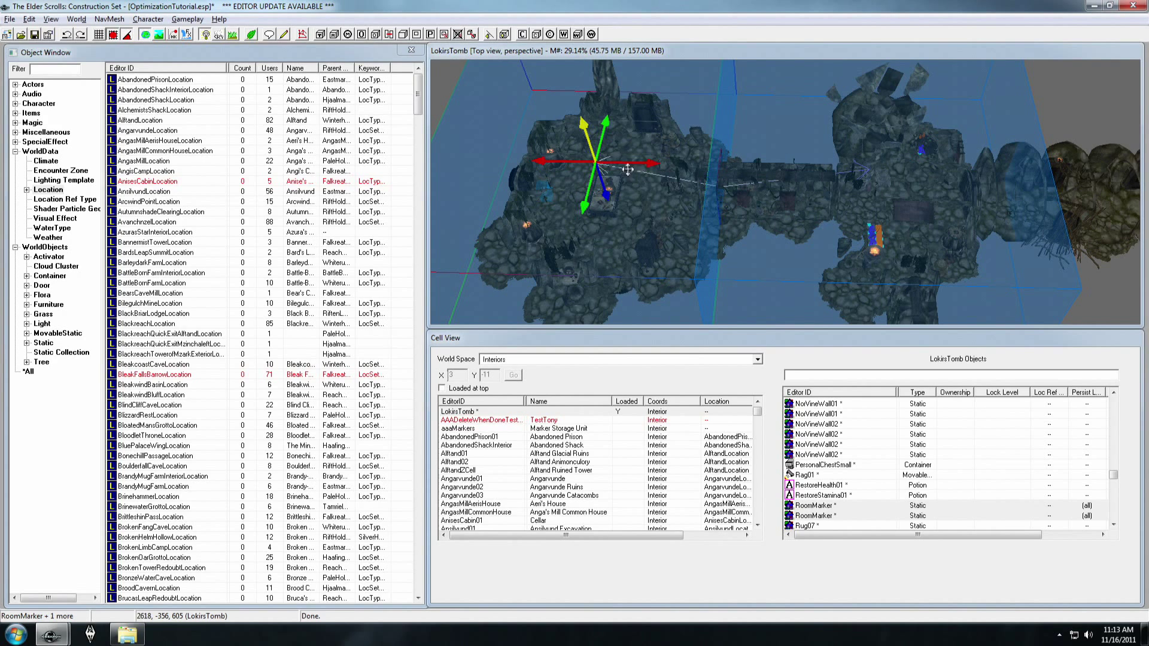
{"action": "middle_click_drag", "start_coordinate": [753, 177], "coordinate": [813, 223], "text": "shift"}
{"action": "left_click", "coordinate": [804, 179]}
{"action": "scroll", "coordinate": [786, 185], "scroll_direction": "down", "scroll_amount": 2}
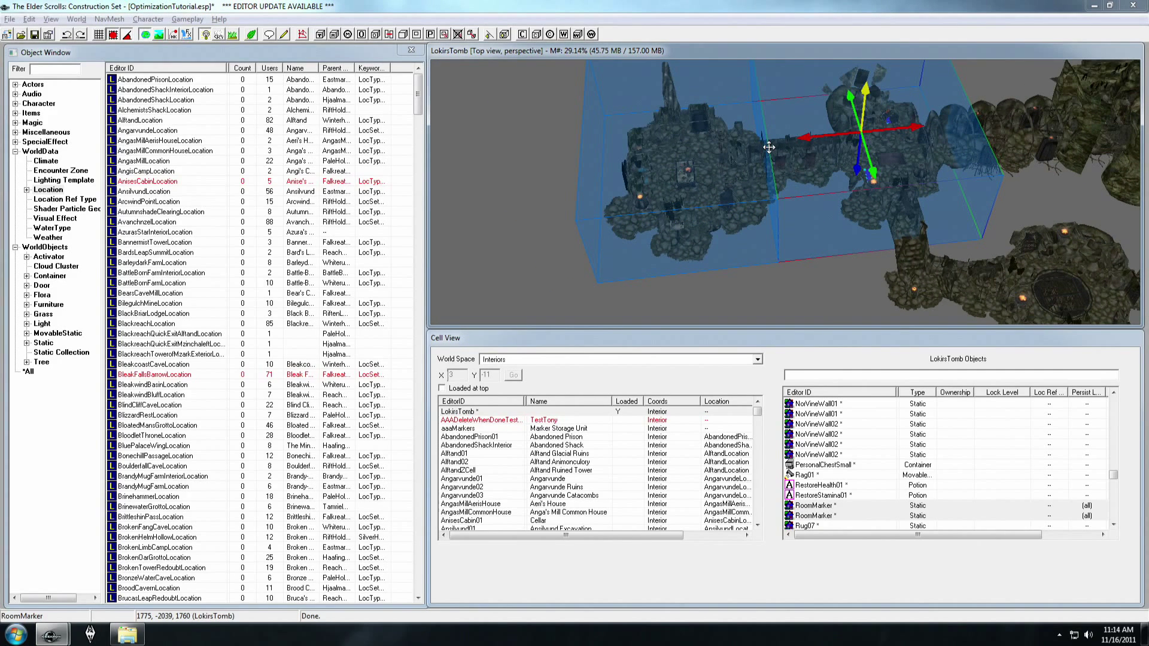
- Hide the room markers, portal marker and red banners that block the view through the arched doorway toward the far door
{"action": "middle_click_drag", "start_coordinate": [991, 91], "coordinate": [804, 195], "text": "shift"}
{"action": "scroll", "coordinate": [845, 99], "scroll_direction": "down", "scroll_amount": 3}
{"action": "scroll", "coordinate": [828, 138], "scroll_direction": "up", "scroll_amount": 10}
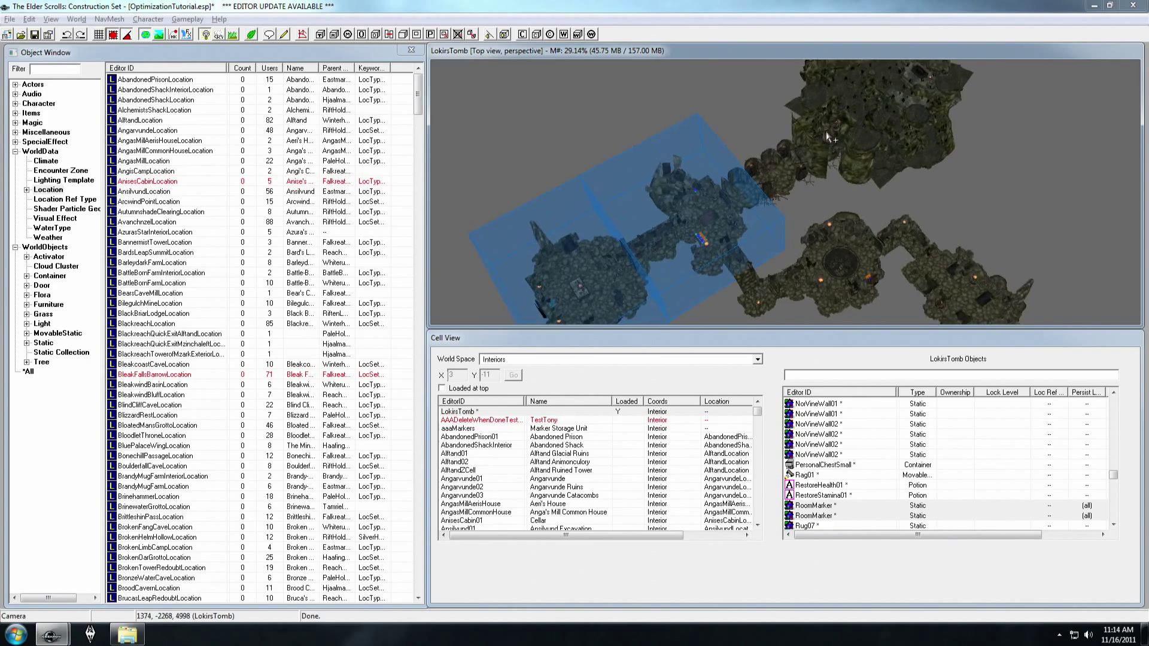
{"action": "middle_click_drag", "start_coordinate": [806, 117], "coordinate": [791, 92]}
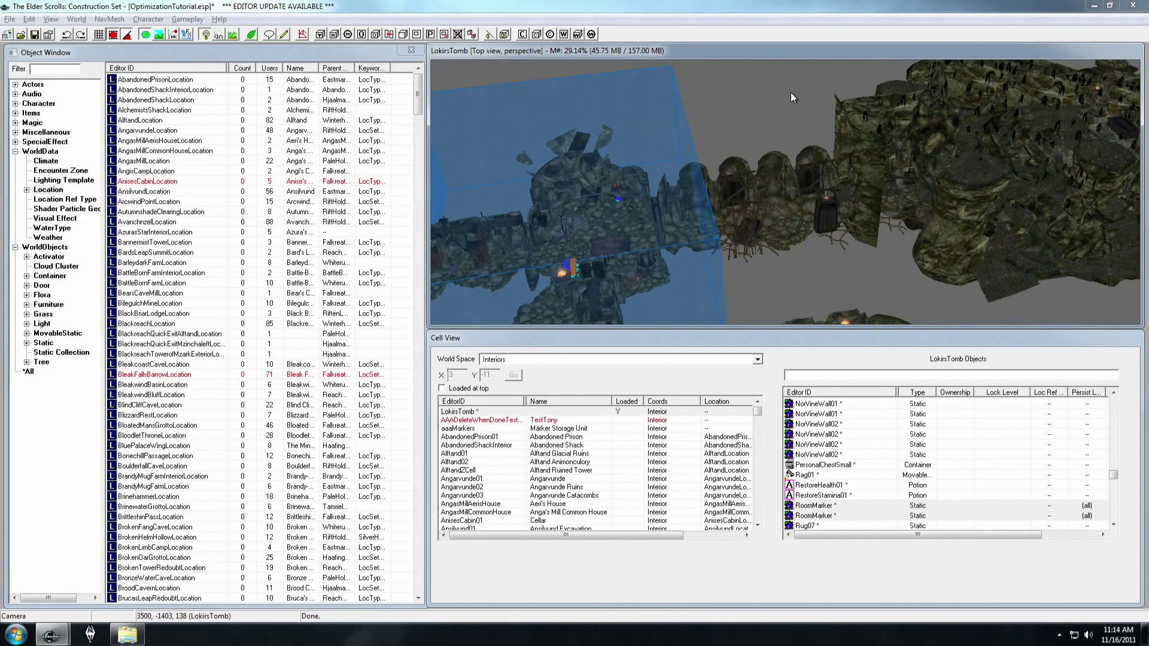
{"action": "left_click", "coordinate": [777, 168]}
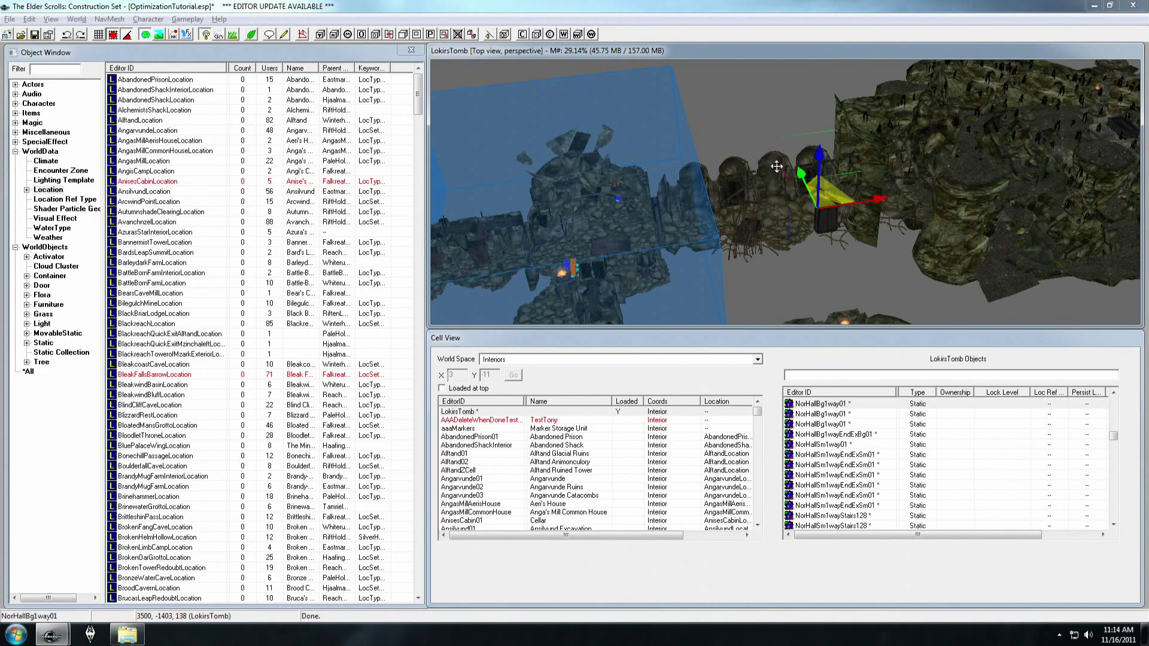
{"action": "middle_click_drag", "start_coordinate": [772, 126], "coordinate": [857, 177], "text": "shift"}
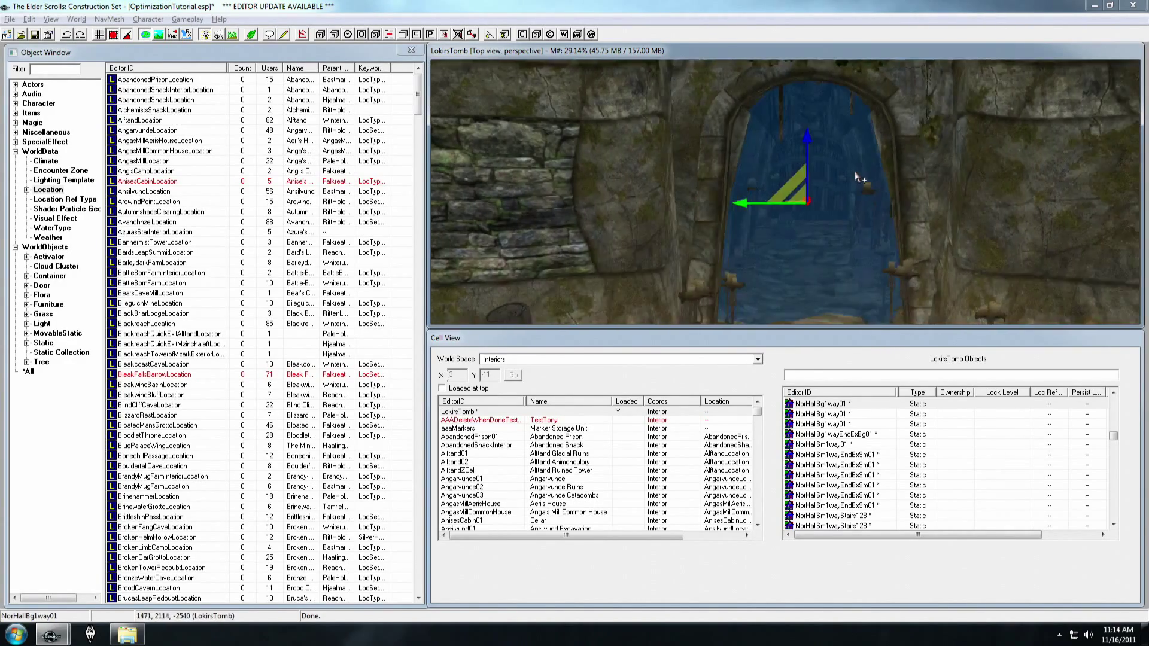
{"action": "left_click", "coordinate": [821, 185]}
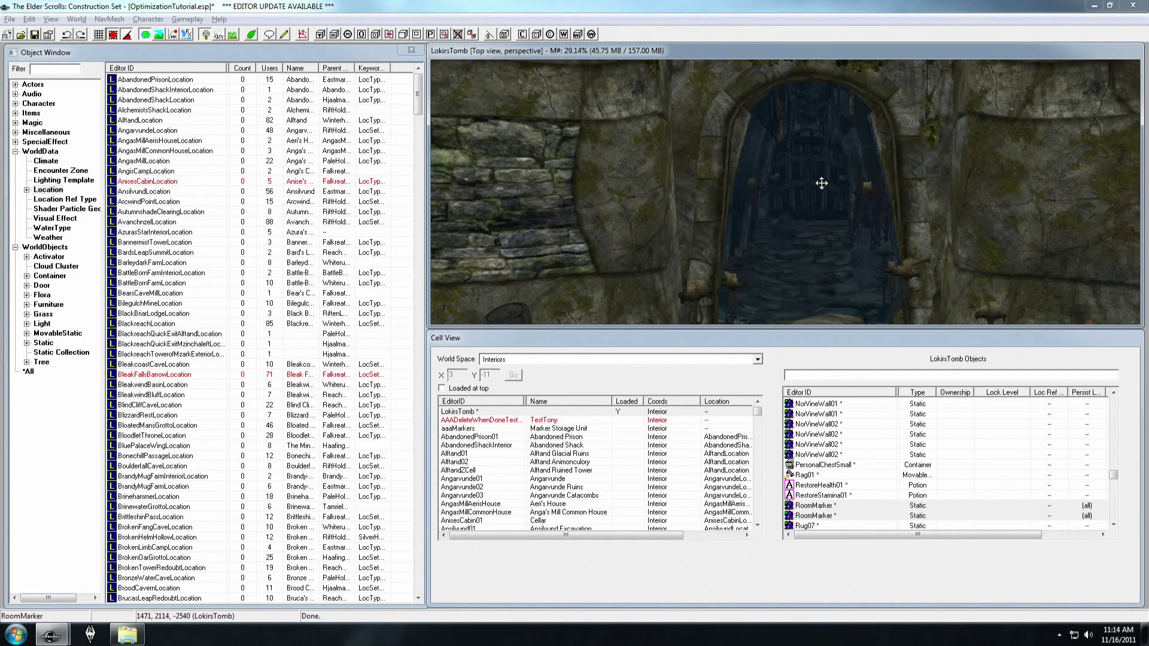
{"action": "left_click", "coordinate": [821, 183]}
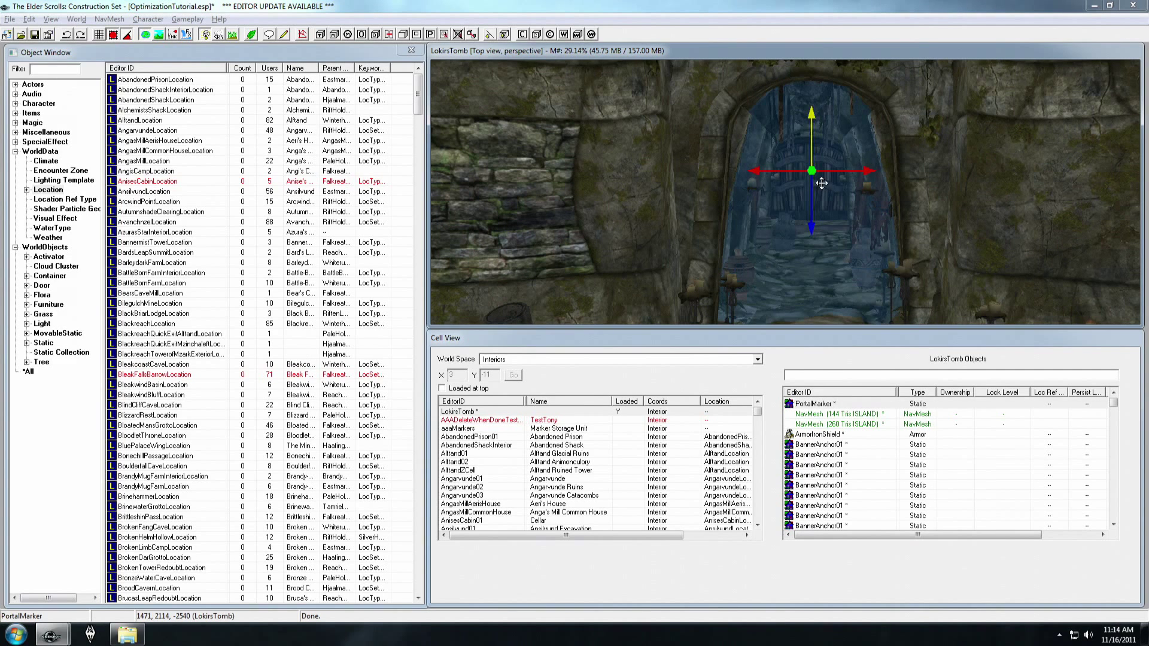
{"action": "left_click", "coordinate": [821, 183]}
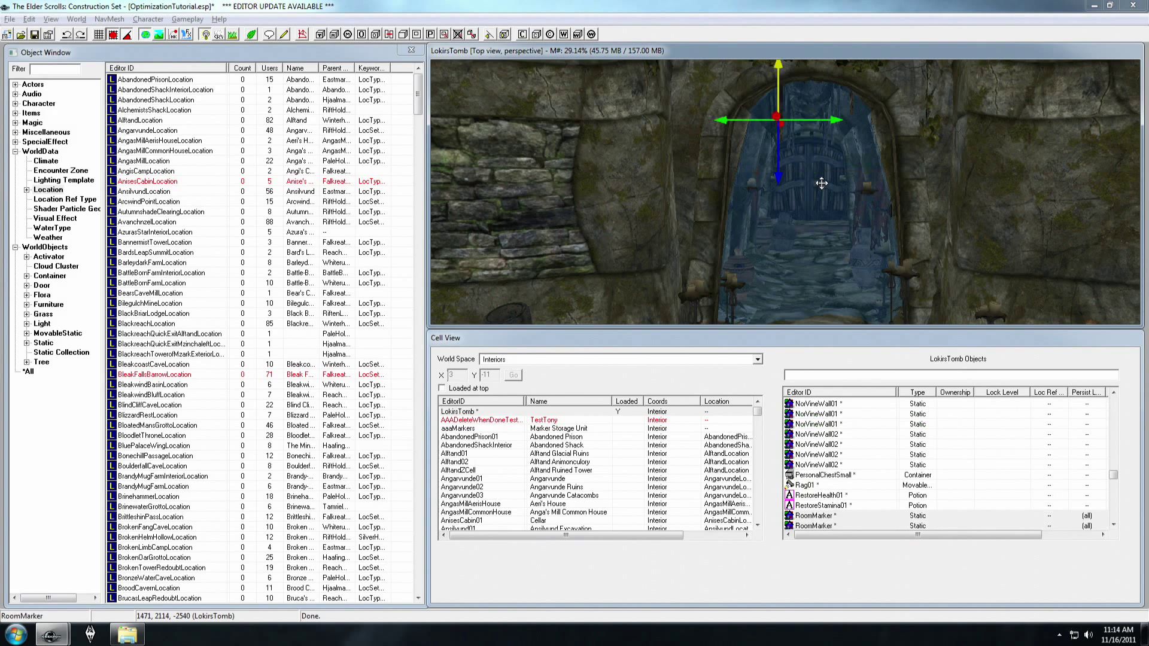
{"action": "left_click", "coordinate": [821, 183]}
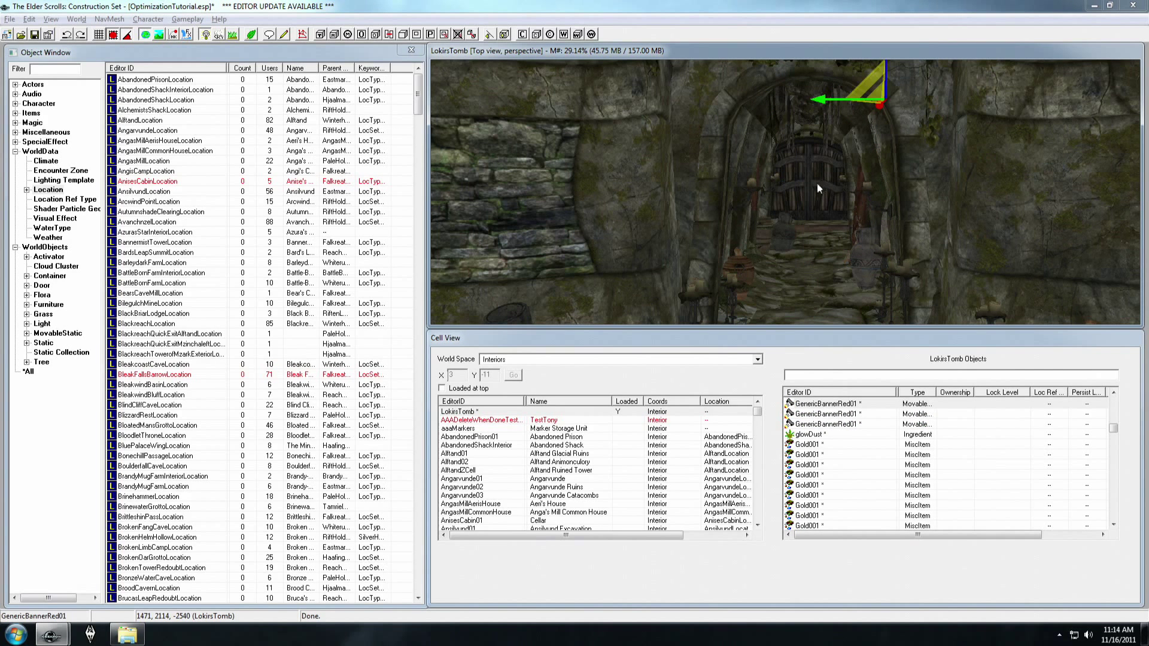
{"action": "left_click", "coordinate": [816, 183]}
{"action": "left_click", "coordinate": [812, 183]}
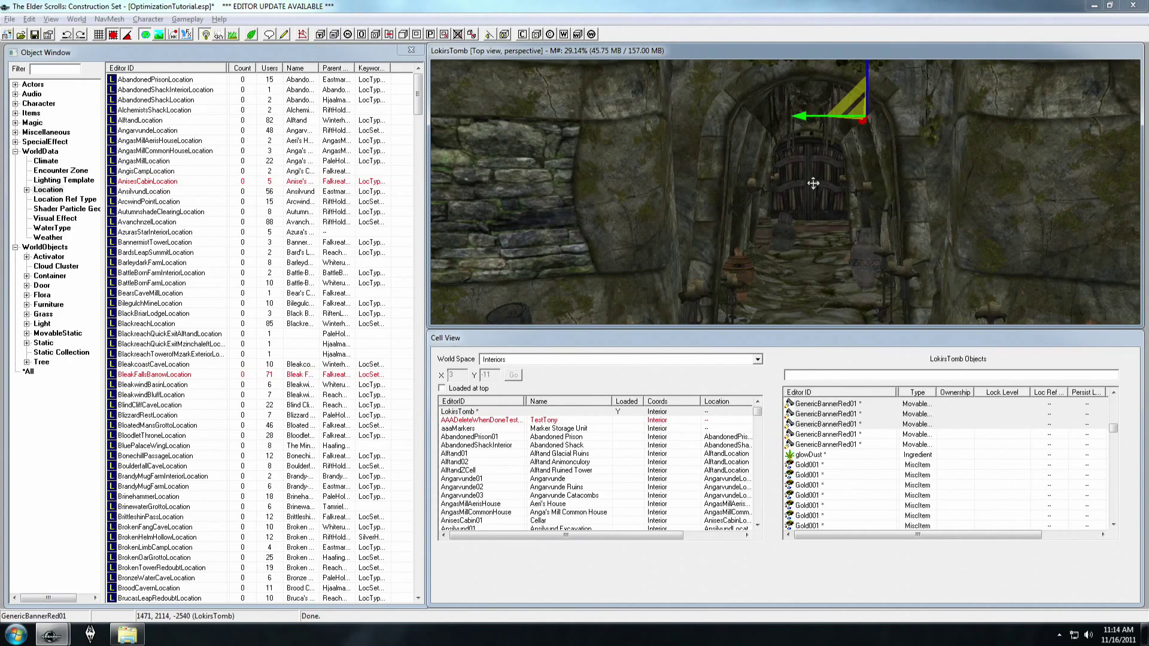
{"action": "left_click", "coordinate": [813, 183]}
- Examine the line of sight from the far door through the aligned doorways to the altar room, then the layout from above
{"action": "scroll", "coordinate": [813, 183], "scroll_direction": "up", "scroll_amount": 5}
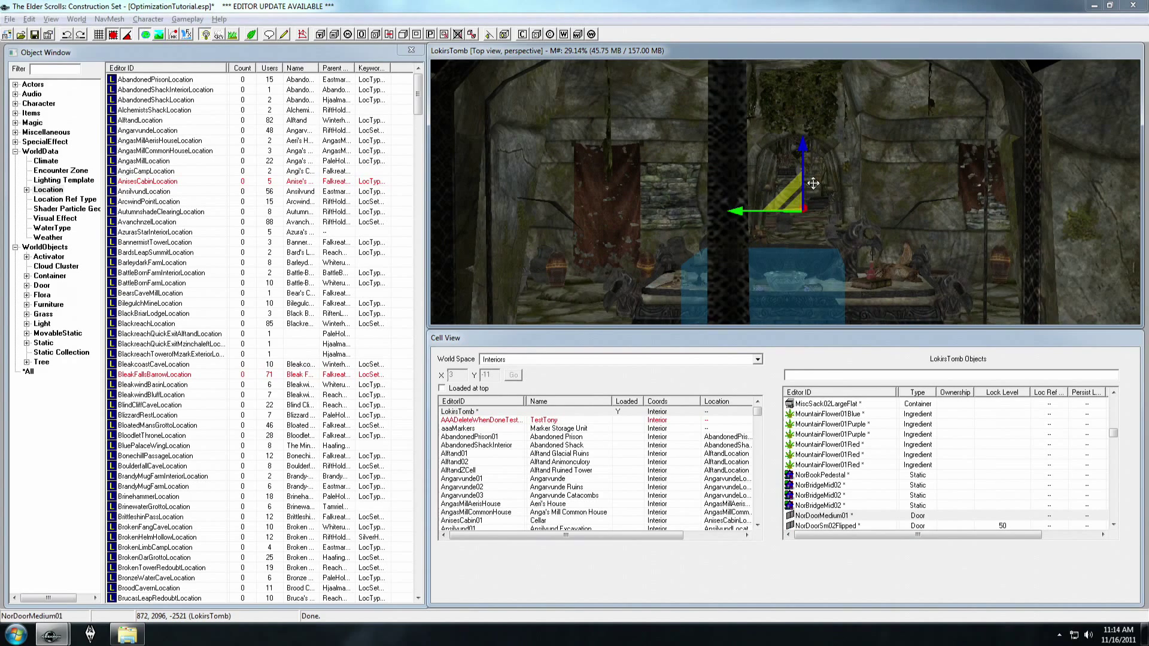
{"action": "scroll", "coordinate": [812, 184], "scroll_direction": "up", "scroll_amount": 5}
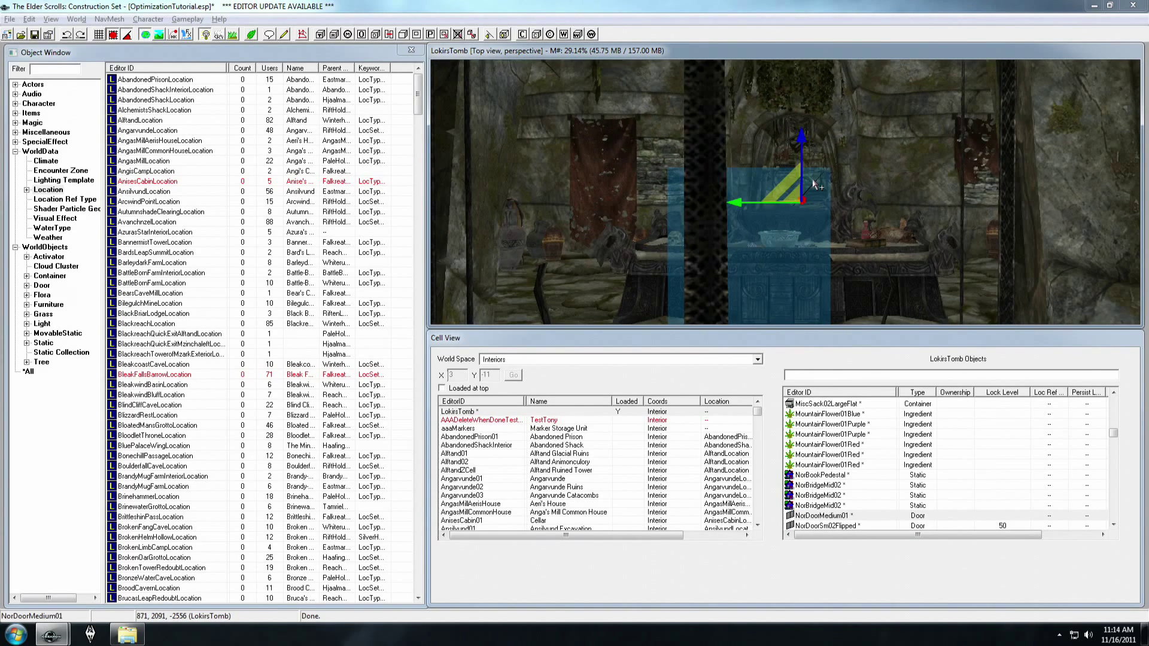
{"action": "scroll", "coordinate": [815, 185], "scroll_direction": "down", "scroll_amount": 6}
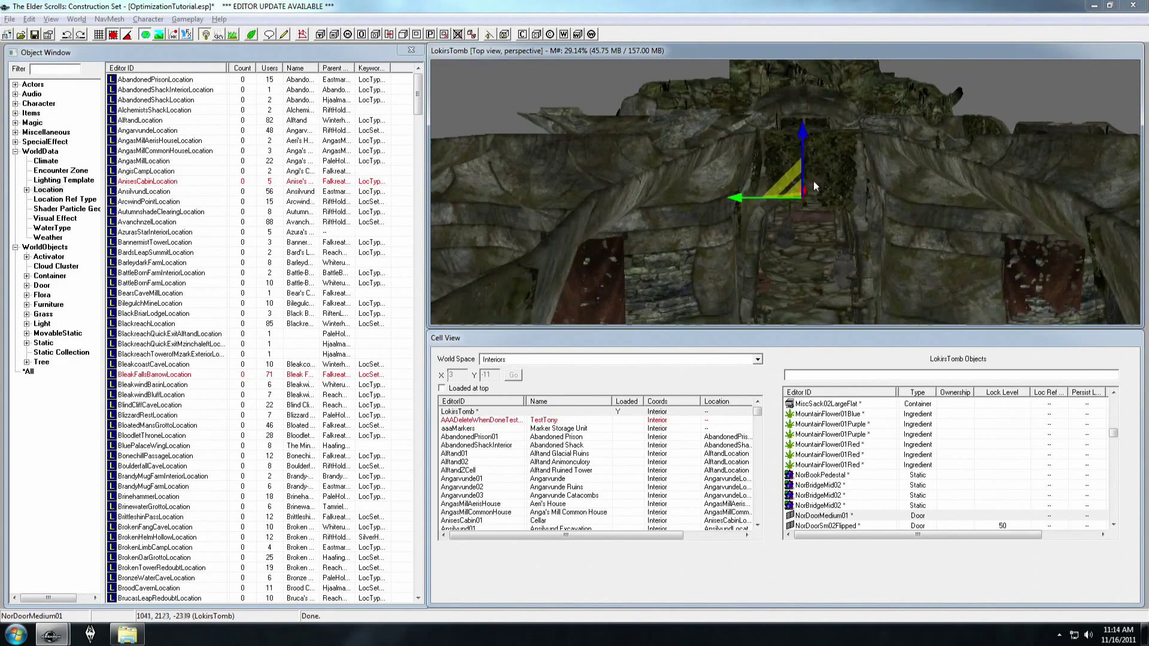
{"action": "scroll", "coordinate": [813, 181], "scroll_direction": "up", "scroll_amount": 5}
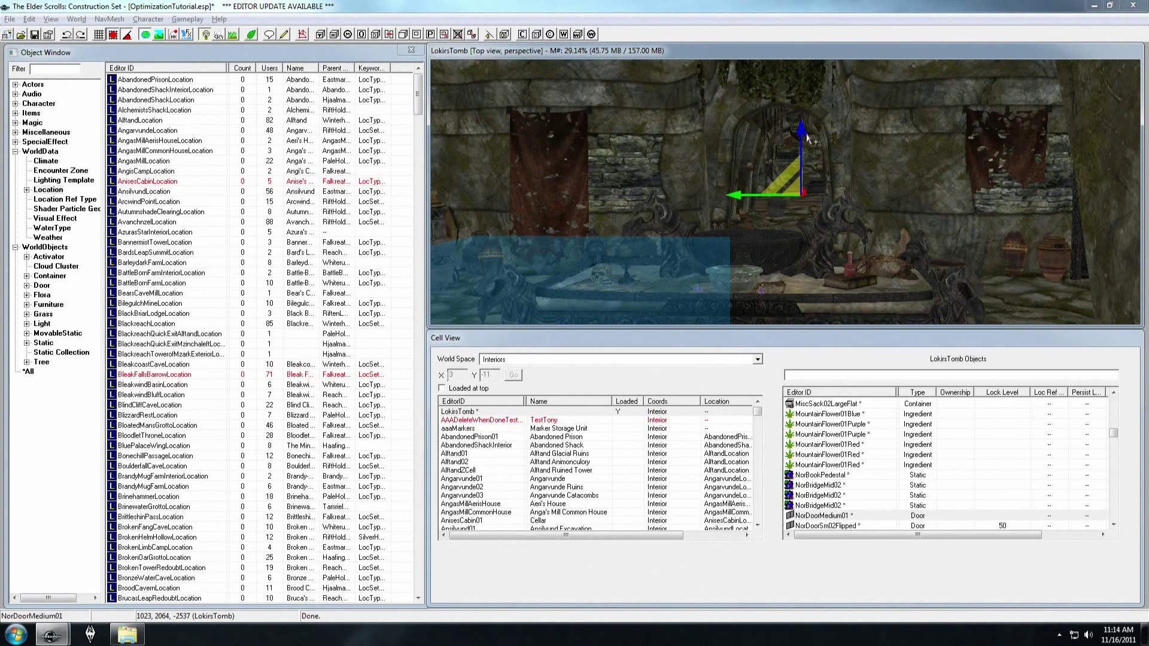
{"action": "scroll", "coordinate": [809, 139], "scroll_direction": "down", "scroll_amount": 2}
{"action": "scroll", "coordinate": [809, 139], "scroll_direction": "up", "scroll_amount": 2}
{"action": "scroll", "coordinate": [778, 167], "scroll_direction": "down", "scroll_amount": 10}
{"action": "middle_click_drag", "start_coordinate": [752, 167], "coordinate": [567, 187], "text": "shift"}
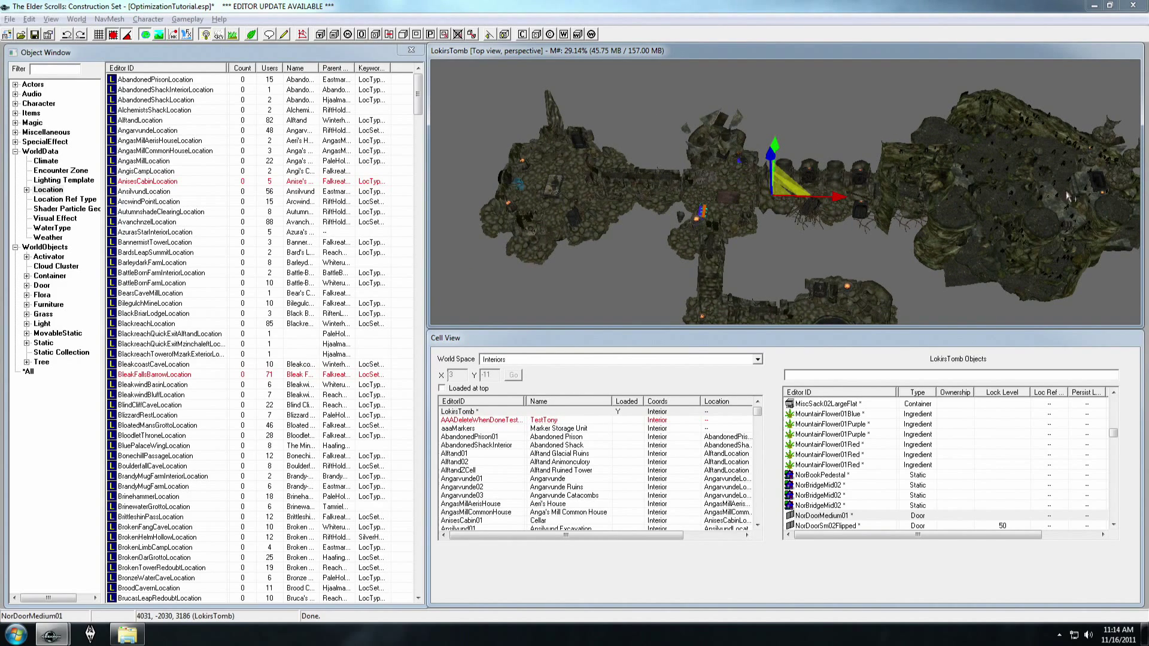
- Select the large hallway pieces that connect the middle room with the big cavern
{"action": "left_click", "coordinate": [836, 172]}
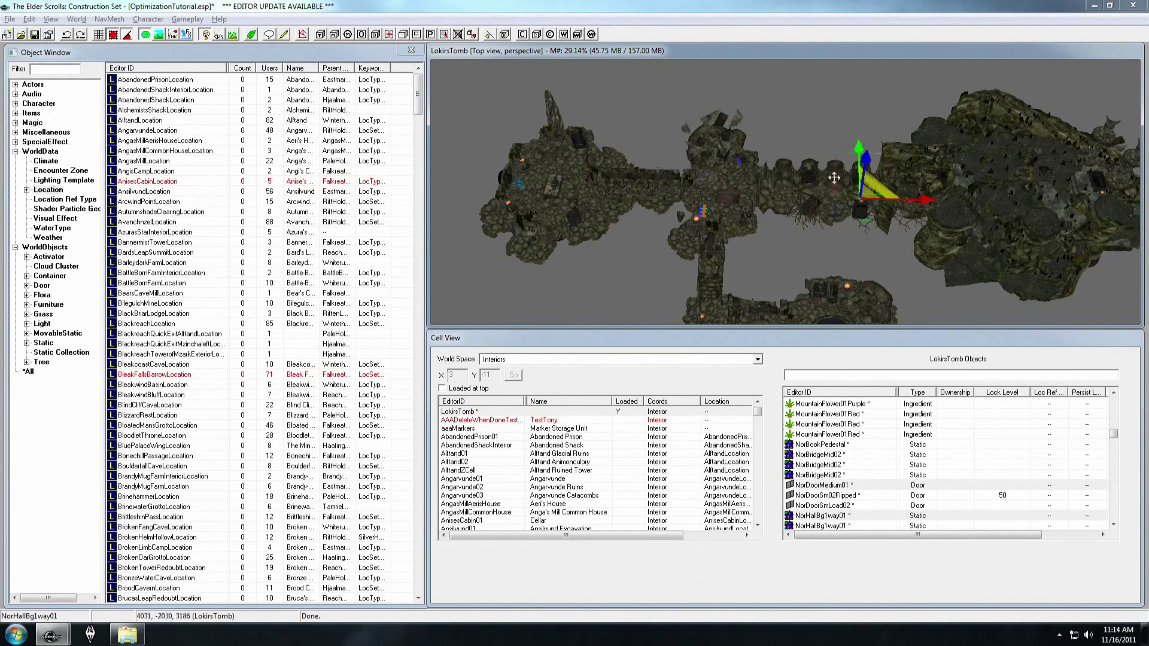
{"action": "scroll", "coordinate": [808, 170], "scroll_direction": "up", "scroll_amount": 5}
{"action": "middle_click_drag", "start_coordinate": [802, 170], "coordinate": [767, 172], "text": "shift"}
{"action": "left_click", "coordinate": [728, 147]}
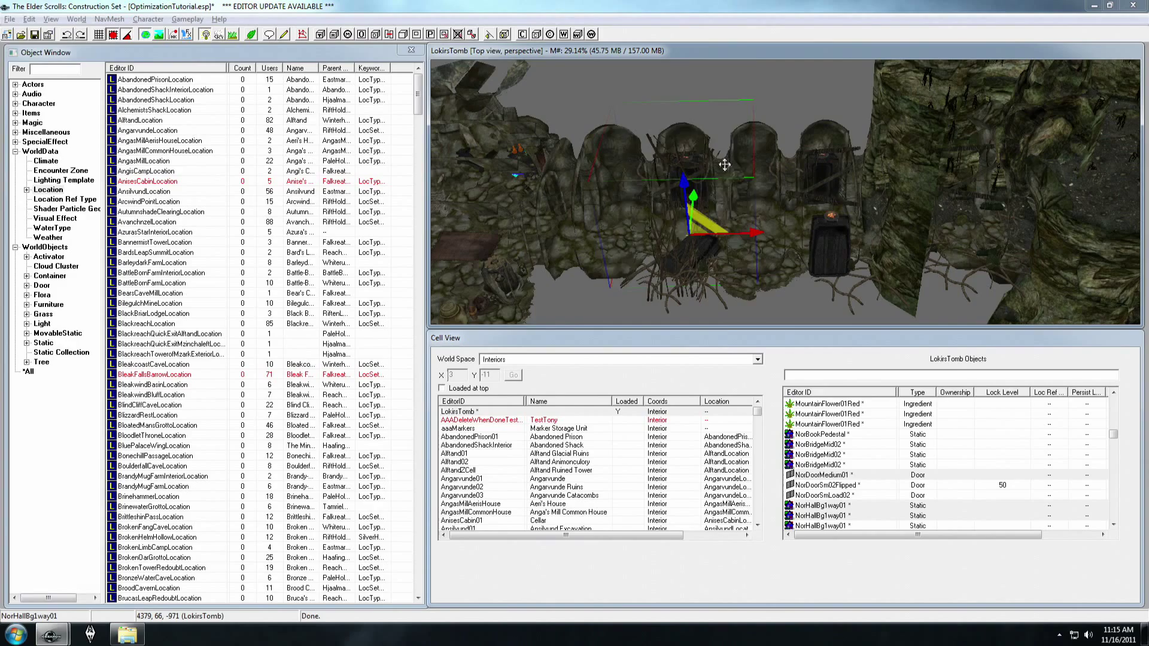
{"action": "middle_click_drag", "start_coordinate": [729, 157], "coordinate": [766, 162], "text": "shift"}
{"action": "left_click", "coordinate": [675, 144]}
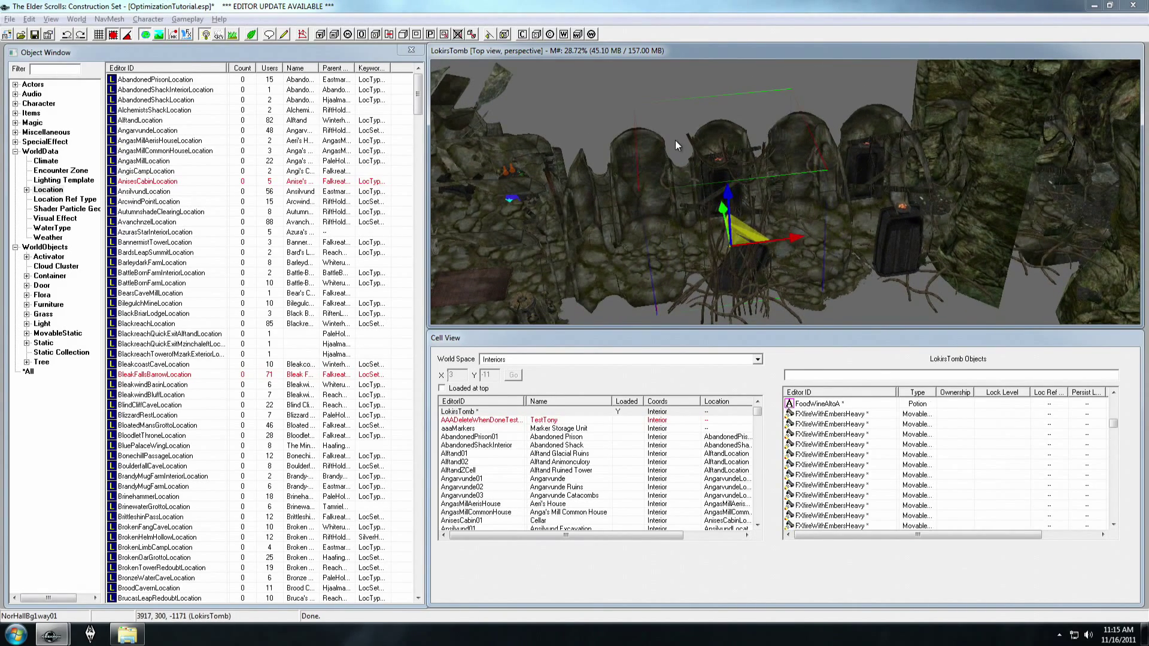
{"action": "left_click", "coordinate": [125, 65]}
{"action": "scroll", "coordinate": [143, 133], "scroll_direction": "down", "scroll_amount": 2}
{"action": "left_click", "coordinate": [143, 140]}
{"action": "left_click", "coordinate": [80, 105]}
{"action": "left_click", "coordinate": [590, 365]}
- Raise the big cavern and the adjoining end of the hallway above the level of the other rooms
{"action": "right_click_drag", "start_coordinate": [649, 136], "coordinate": [745, 185]}
{"action": "middle_click_drag", "start_coordinate": [745, 186], "coordinate": [531, 162]}
{"action": "scroll", "coordinate": [531, 162], "scroll_direction": "down", "scroll_amount": 6}
{"action": "scroll", "coordinate": [531, 162], "scroll_direction": "down", "scroll_amount": 3}
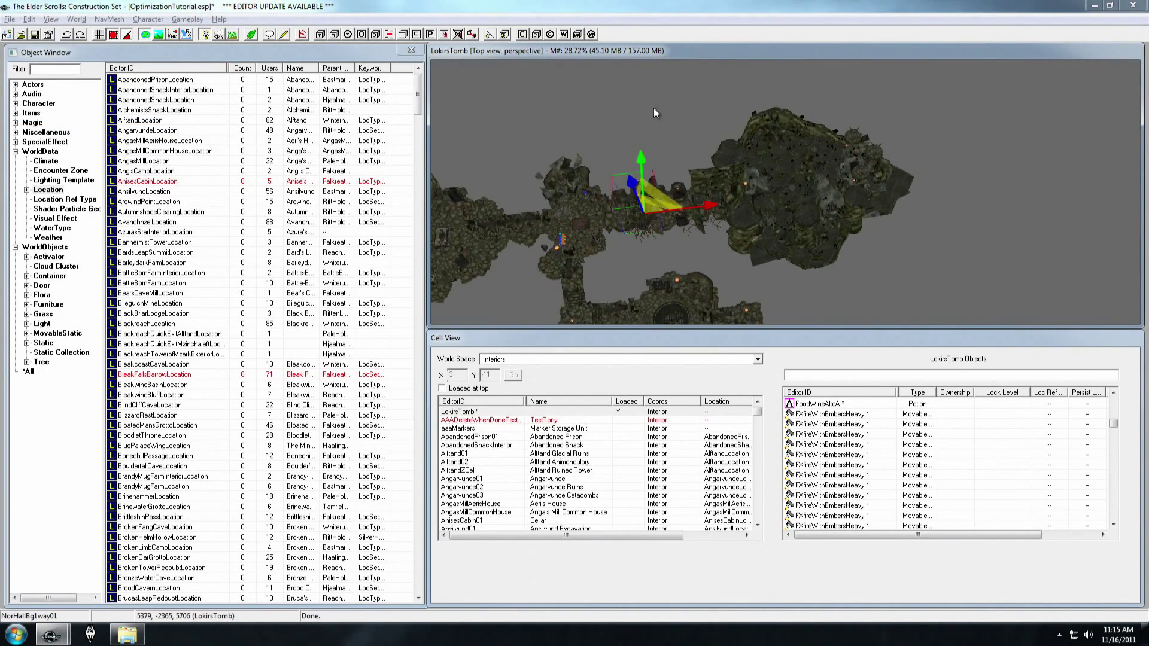
{"action": "left_click_drag", "start_coordinate": [926, 269], "coordinate": [928, 269]}
{"action": "middle_click_drag", "start_coordinate": [928, 269], "coordinate": [1022, 191], "text": "shift"}
{"action": "scroll", "coordinate": [1022, 191], "scroll_direction": "up", "scroll_amount": 6}
{"action": "left_click_drag", "start_coordinate": [769, 148], "coordinate": [782, 117]}
{"action": "key", "text": "ctrl+z"}
{"action": "key", "text": "e"}
{"action": "mouse_move", "coordinate": [758, 179]}
{"action": "left_mouse_down"}
{"action": "mouse_move", "coordinate": [761, 138]}
{"action": "mouse_move", "coordinate": [762, 157]}
{"action": "left_mouse_up"}
- Delete the leftover vines, the object among the roots and the ember fire from the lower part of the hallway
{"action": "scroll", "coordinate": [761, 159], "scroll_direction": "down", "scroll_amount": 4}
{"action": "middle_click_drag", "start_coordinate": [761, 158], "coordinate": [759, 123]}
{"action": "scroll", "coordinate": [760, 123], "scroll_direction": "up", "scroll_amount": 4}
{"action": "left_click", "coordinate": [752, 256]}
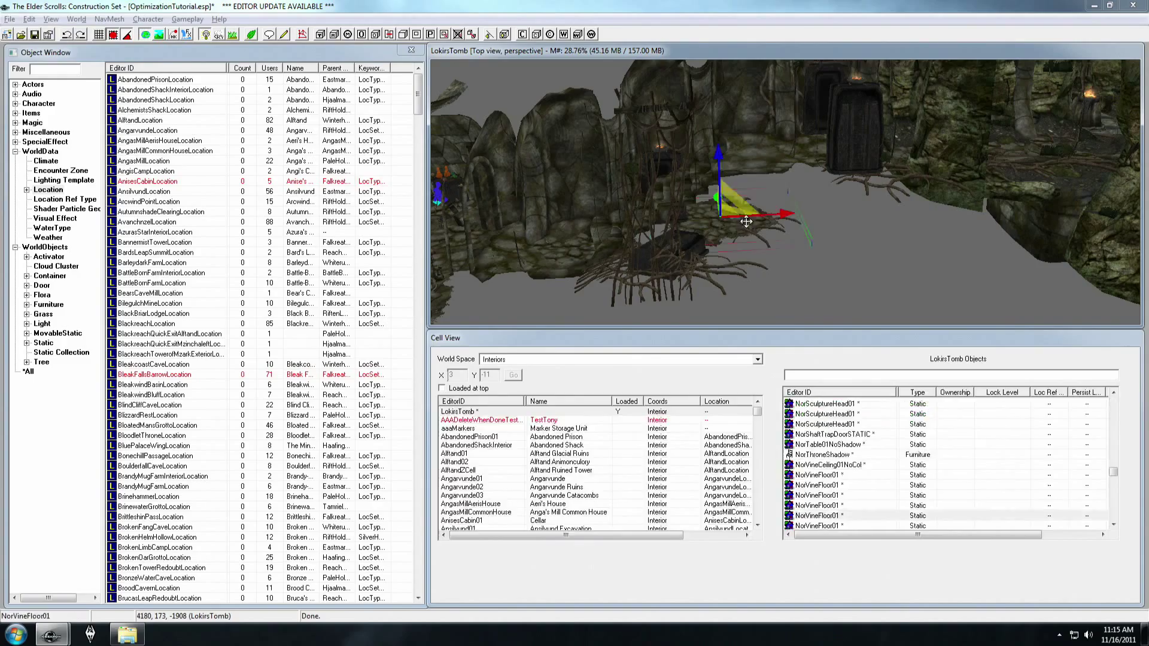
{"action": "left_click", "coordinate": [666, 260]}
{"action": "key", "text": "Delete"}
{"action": "left_click", "coordinate": [662, 197]}
{"action": "key", "text": "Delete"}
{"action": "left_click", "coordinate": [660, 146]}
{"action": "key", "text": "Delete"}
{"action": "scroll", "coordinate": [774, 160], "scroll_direction": "up", "scroll_amount": 5}
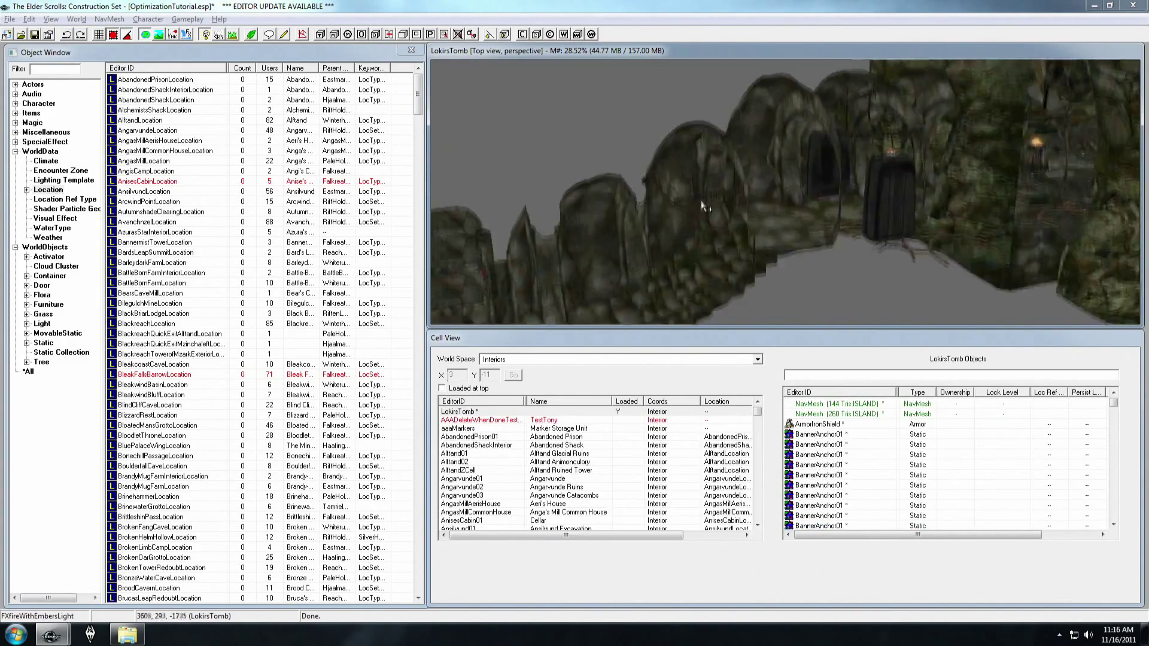
- Examine the raised cavern and its hallway stairs from outside and through the doorway across the altar room
{"action": "scroll", "coordinate": [774, 160], "scroll_direction": "down", "scroll_amount": 10}
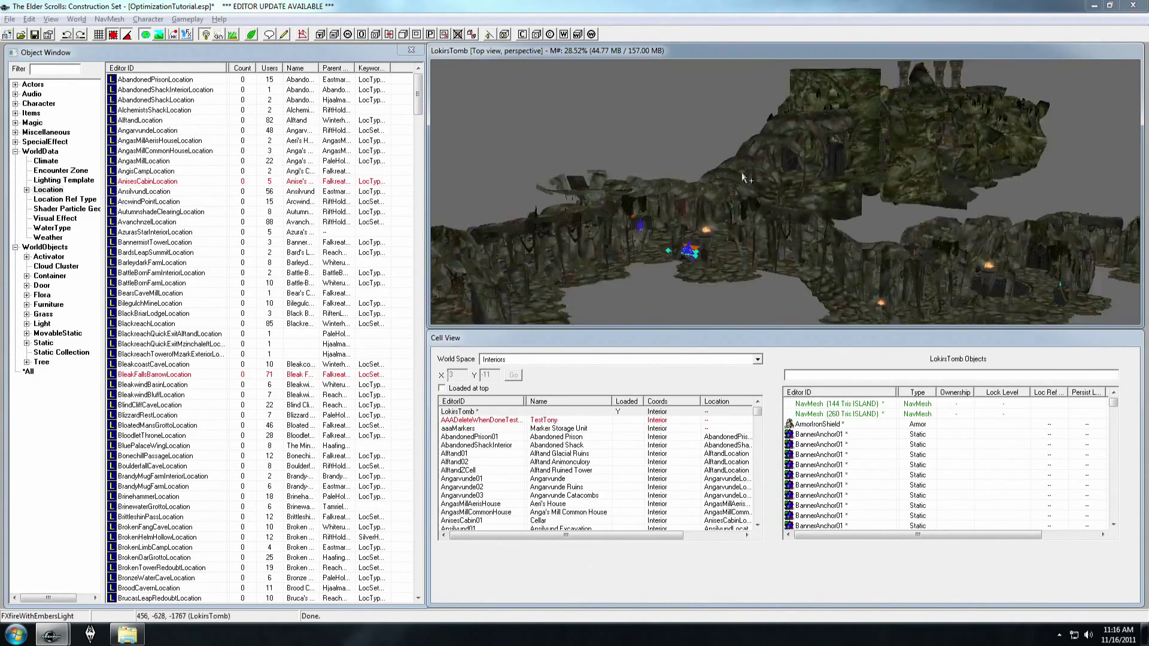
{"action": "scroll", "coordinate": [678, 221], "scroll_direction": "down", "scroll_amount": 3}
{"action": "middle_click_drag", "start_coordinate": [678, 221], "coordinate": [789, 168]}
{"action": "scroll", "coordinate": [860, 147], "scroll_direction": "up", "scroll_amount": 10}
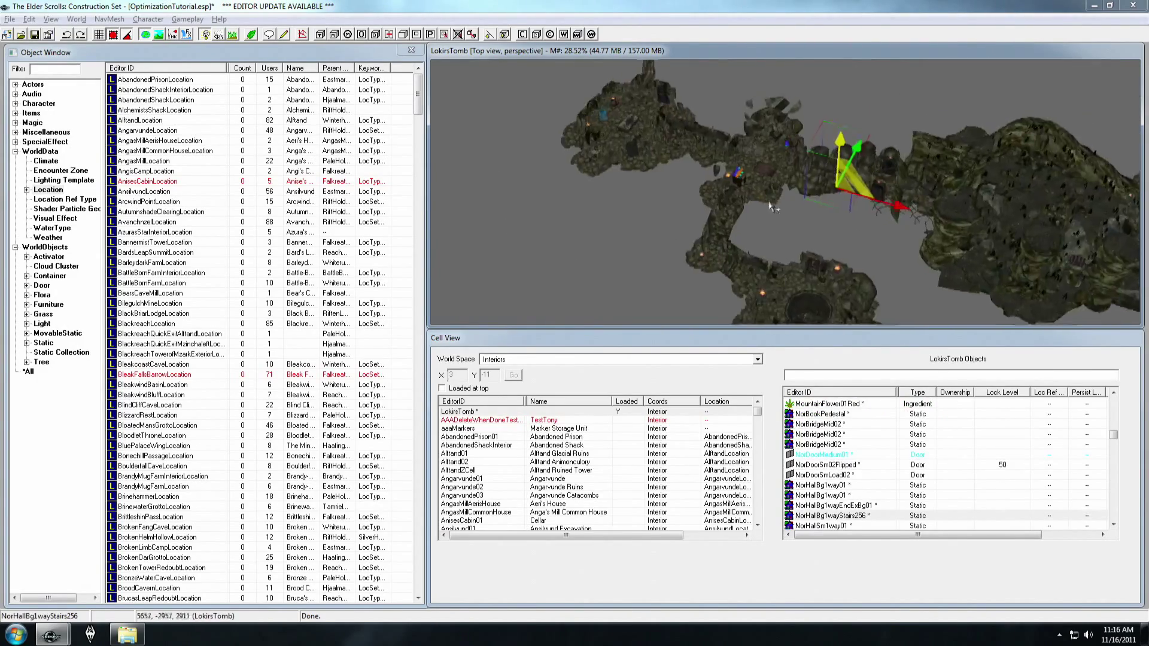
{"action": "middle_click_drag", "start_coordinate": [764, 199], "coordinate": [826, 159], "text": "shift"}
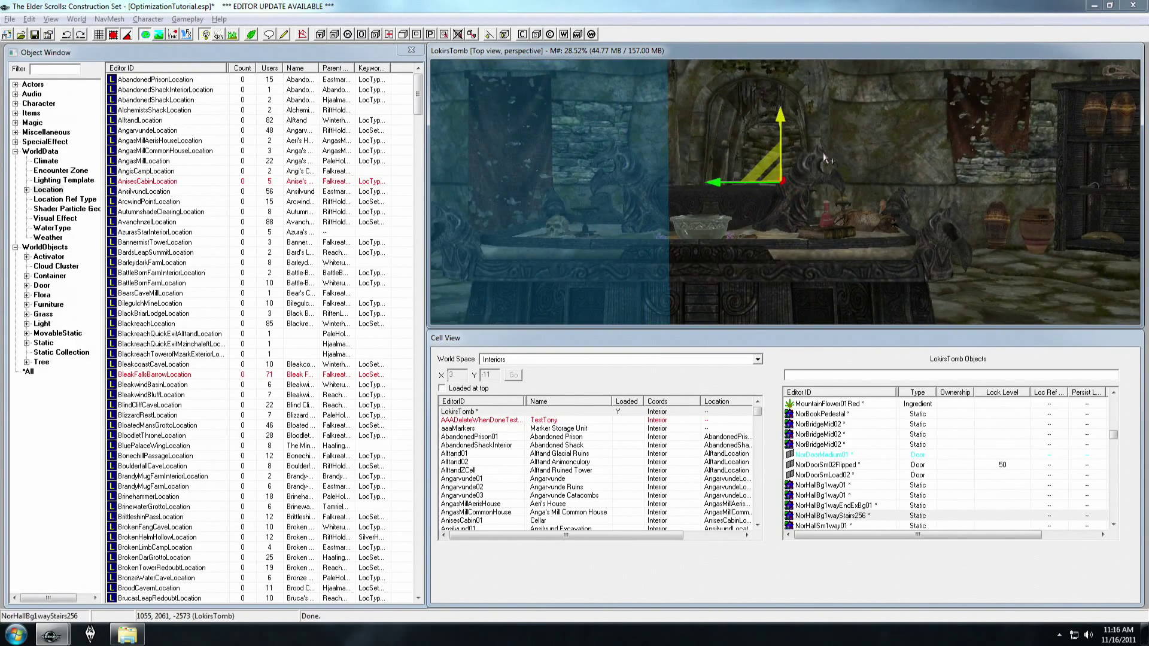
{"action": "middle_click_drag", "start_coordinate": [745, 138], "coordinate": [792, 140], "text": "shift"}
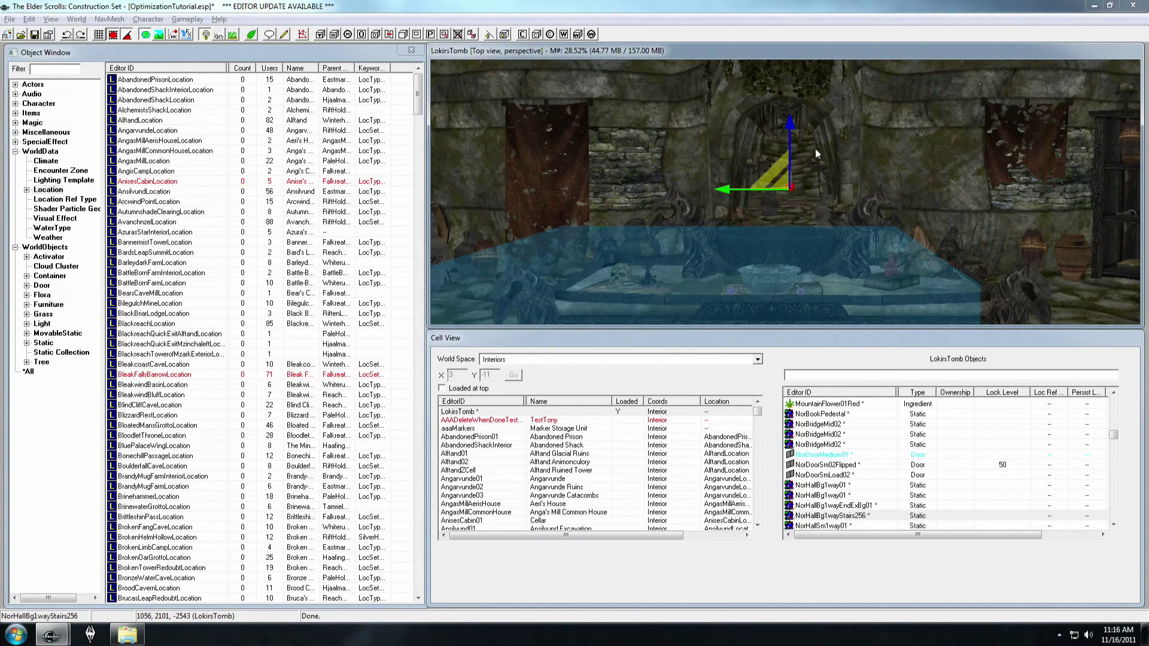
{"action": "scroll", "coordinate": [816, 153], "scroll_direction": "down", "scroll_amount": 15}
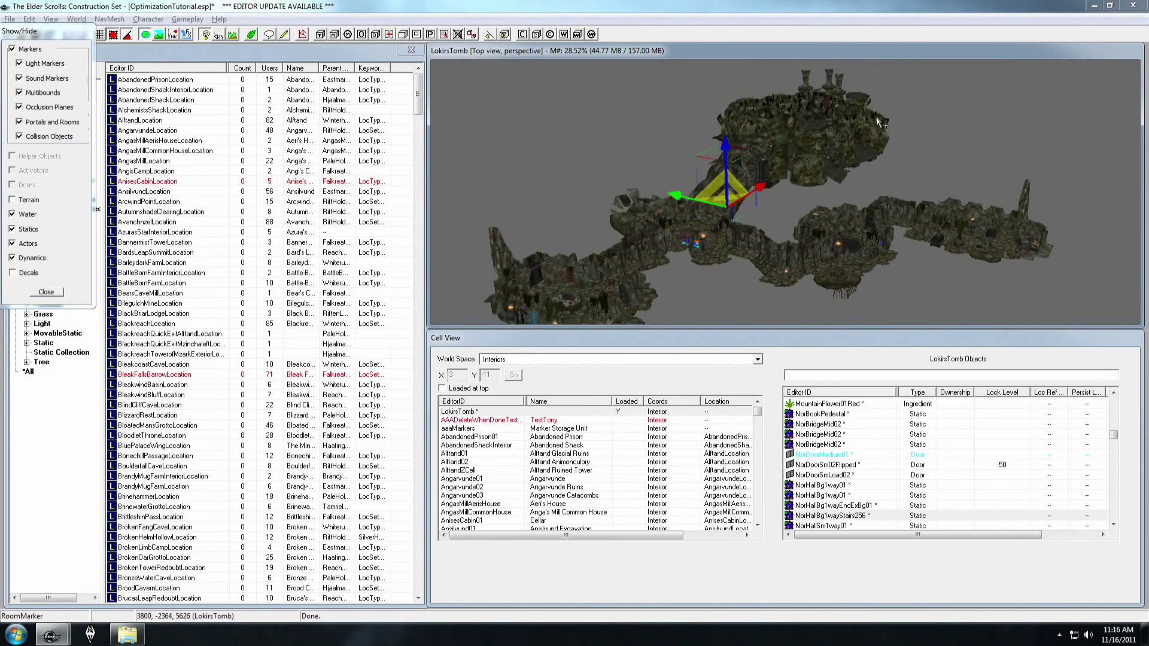
{"action": "mouse_move", "coordinate": [636, 170]}
{"action": "middle_mouse_down", "text": "shift"}
{"action": "mouse_move", "coordinate": [630, 193]}
{"action": "mouse_move", "coordinate": [636, 179]}
{"action": "middle_mouse_up", "text": "shift"}
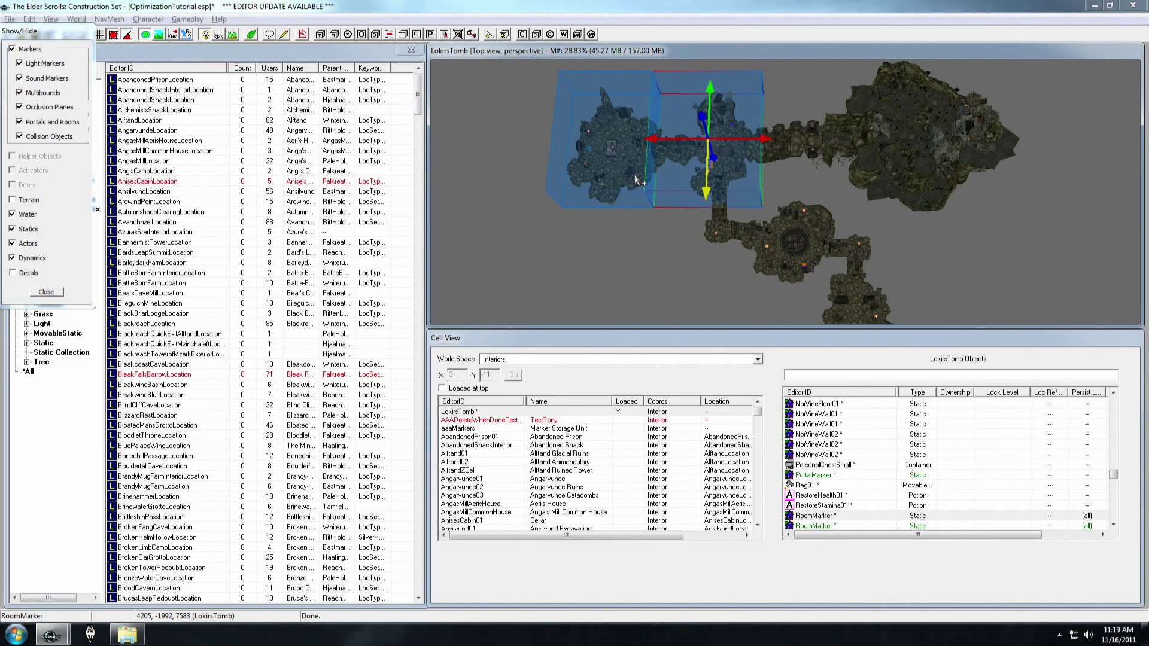
- Duplicate the room marker and fit the copies around the round chamber and the other rooms without markers
{"action": "scroll", "coordinate": [637, 179], "scroll_direction": "up", "scroll_amount": 3}
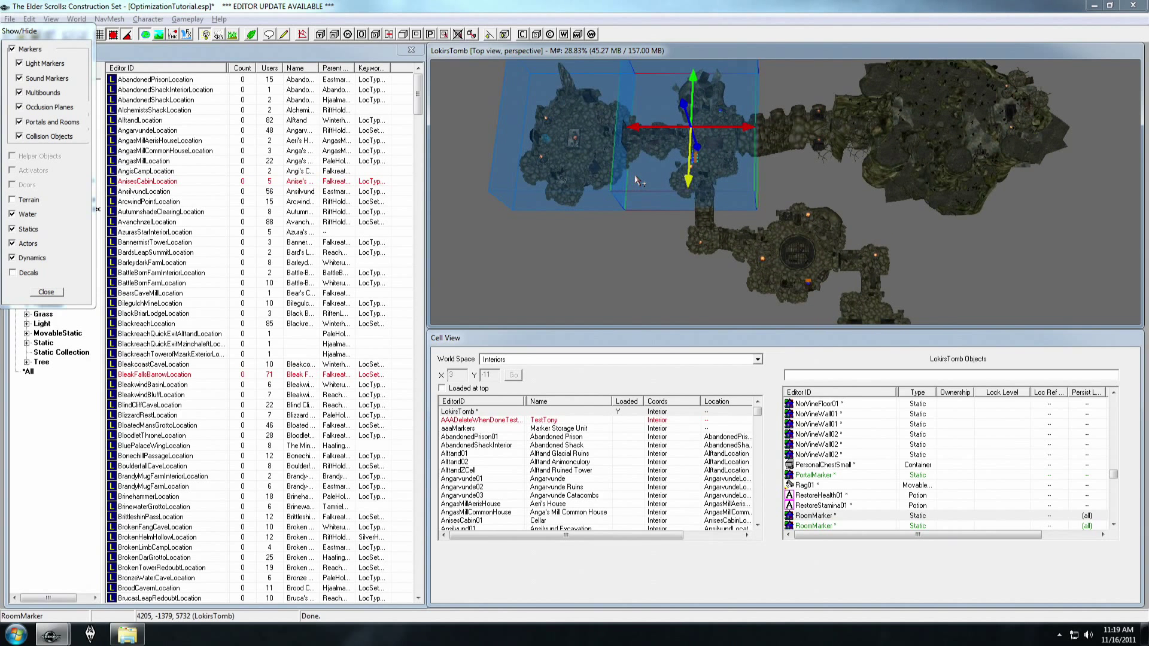
{"action": "middle_click_drag", "start_coordinate": [632, 175], "coordinate": [615, 123], "text": "shift"}
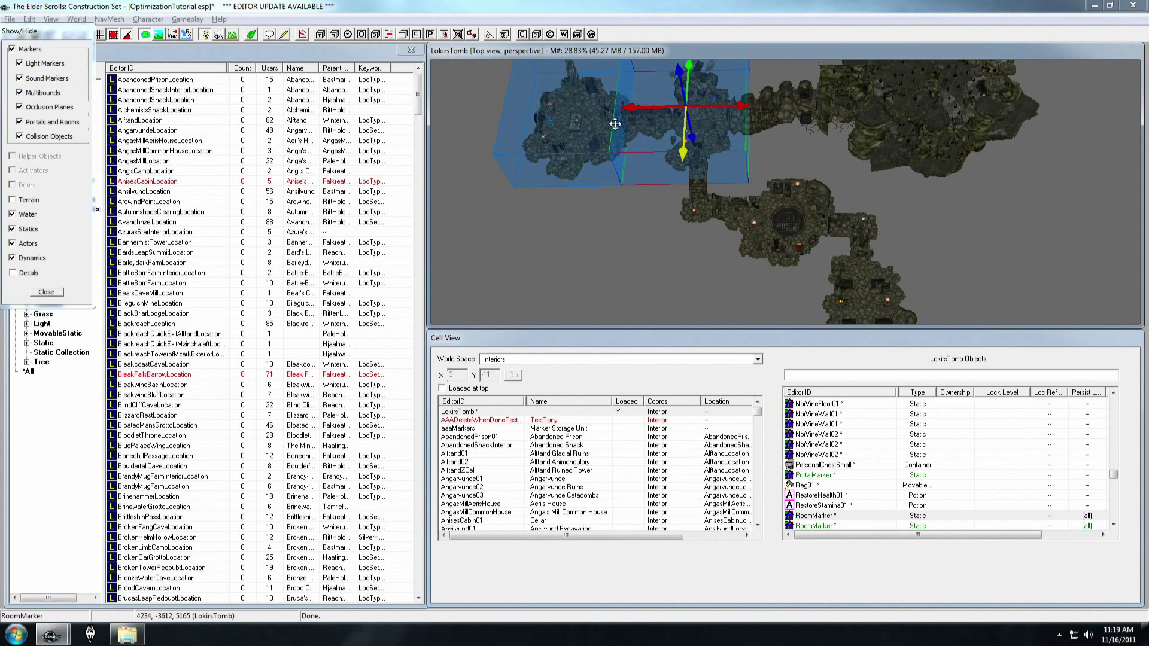
{"action": "middle_click_drag", "start_coordinate": [616, 124], "coordinate": [729, 172], "text": "shift"}
{"action": "key", "text": "ctrl+d"}
{"action": "left_click_drag", "start_coordinate": [716, 163], "coordinate": [801, 153]}
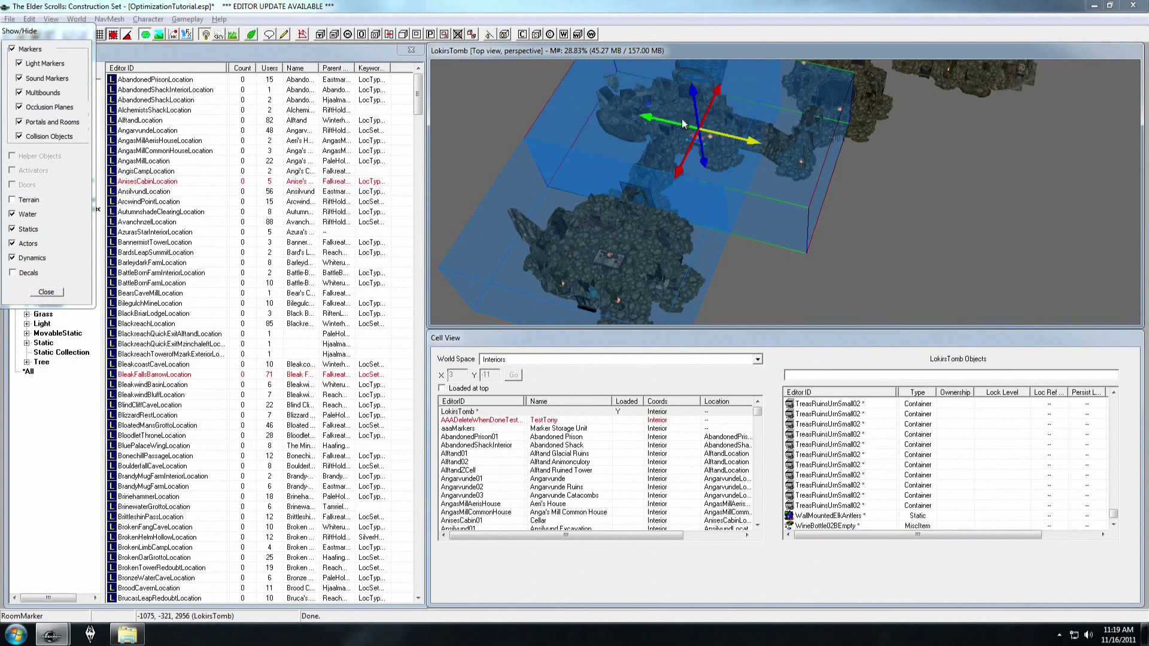
{"action": "middle_click_drag", "start_coordinate": [799, 155], "coordinate": [723, 187], "text": "shift"}
{"action": "scroll", "coordinate": [706, 154], "scroll_direction": "up", "scroll_amount": 5}
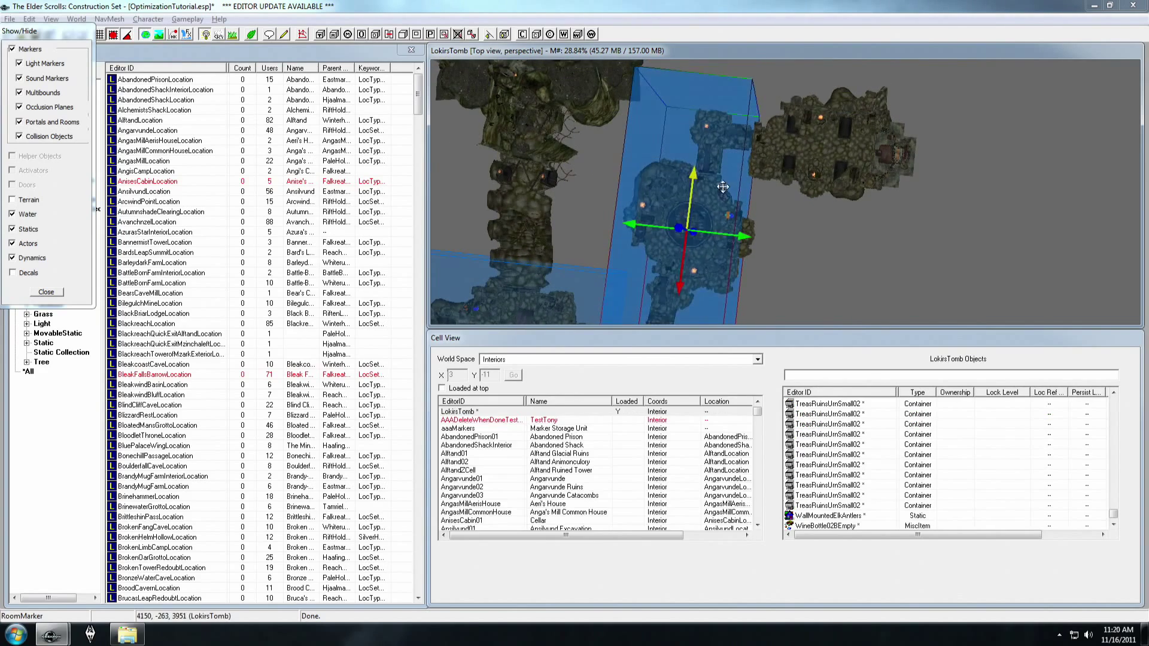
{"action": "middle_click_drag", "start_coordinate": [770, 307], "coordinate": [784, 173]}
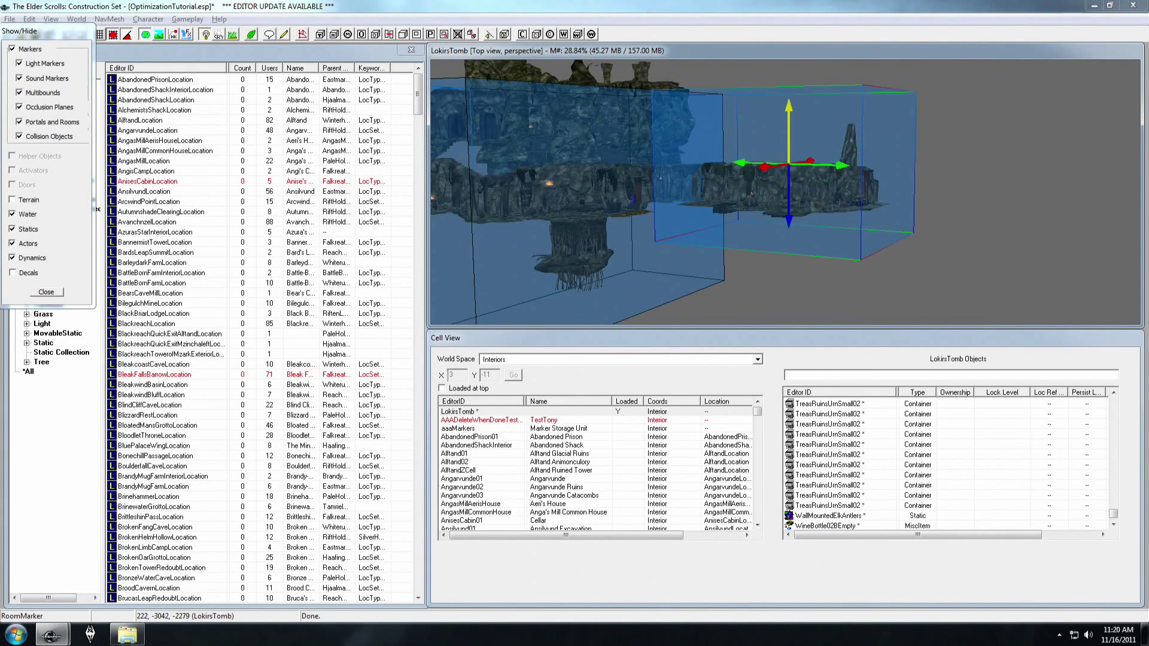
- Create a portal across the opening with the wooden door and link it to the room markers on both sides
{"action": "left_click", "coordinate": [659, 133]}
{"action": "middle_click_drag", "start_coordinate": [647, 241], "coordinate": [688, 179], "text": "shift"}
{"action": "scroll", "coordinate": [754, 197], "scroll_direction": "up", "scroll_amount": 8}
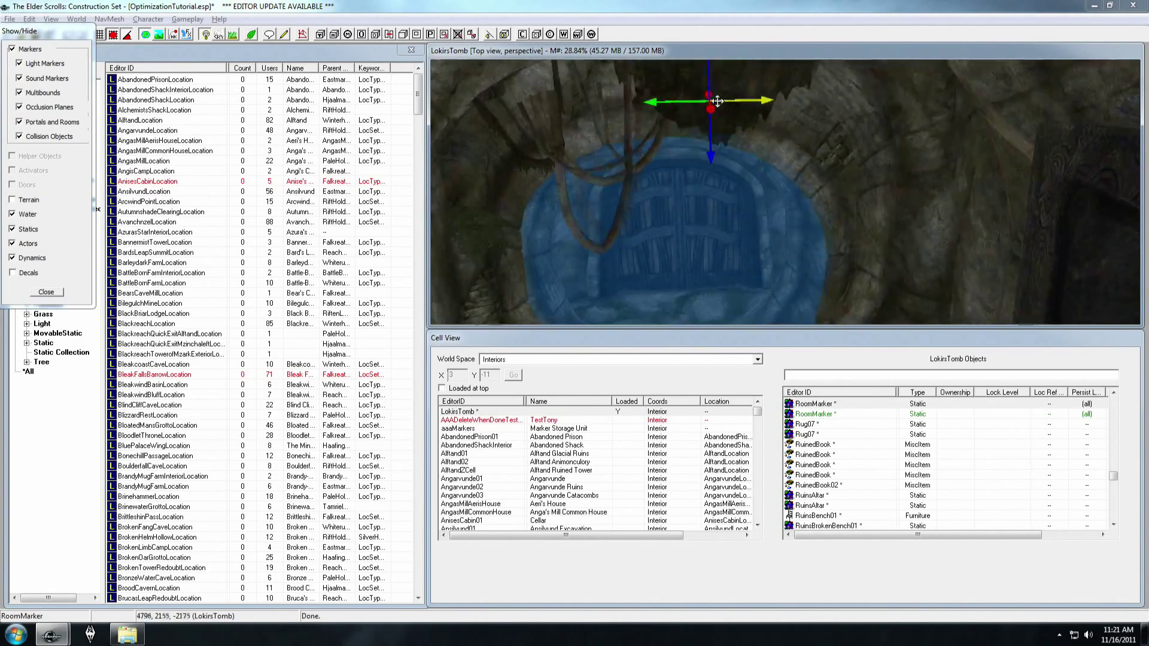
{"action": "left_click", "coordinate": [432, 34]}
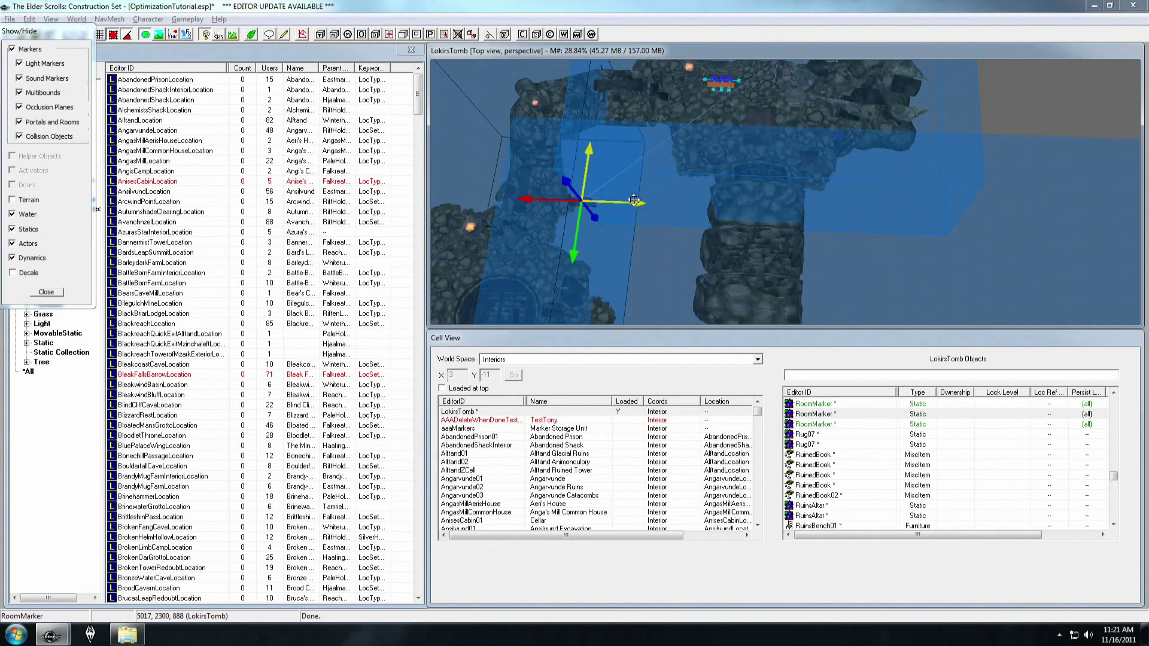
{"action": "scroll", "coordinate": [723, 131], "scroll_direction": "up", "scroll_amount": 4}
{"action": "middle_click_drag", "start_coordinate": [711, 205], "coordinate": [862, 271], "text": "shift"}
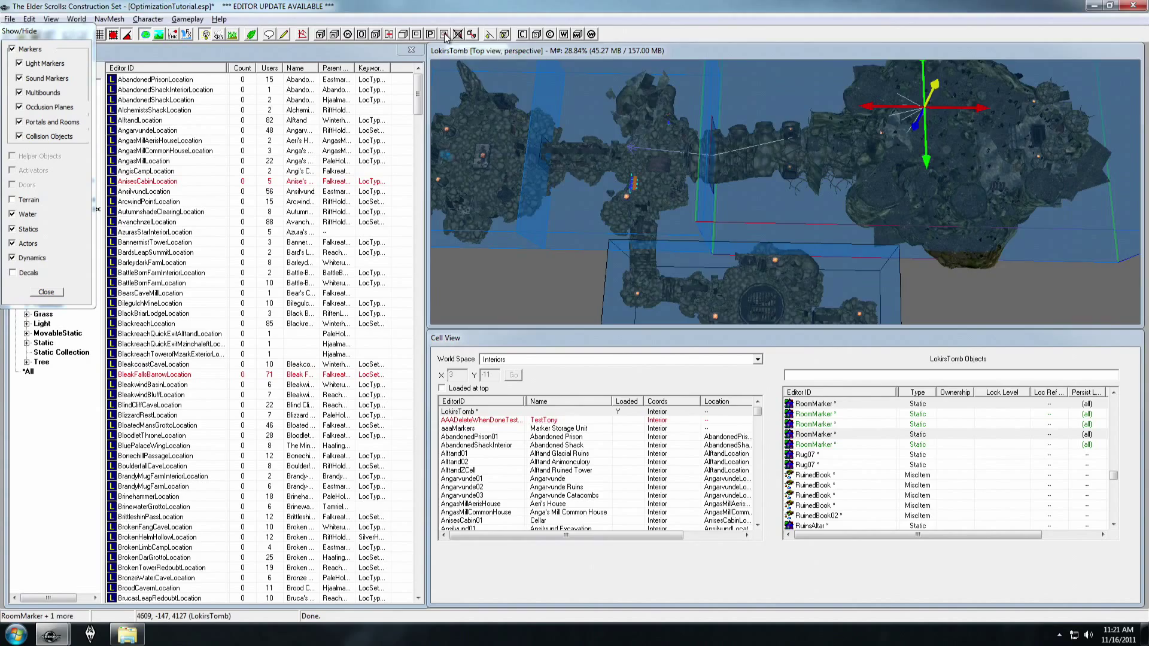
- Draw a portal across the stone opening at the edge of the middle room and position it in the gap
{"action": "middle_click_drag", "start_coordinate": [717, 77], "coordinate": [699, 160], "text": "shift"}
{"action": "left_click", "coordinate": [719, 198]}
{"action": "middle_click_drag", "start_coordinate": [718, 198], "coordinate": [754, 233], "text": "shift"}
{"action": "scroll", "coordinate": [774, 261], "scroll_direction": "up", "scroll_amount": 5}
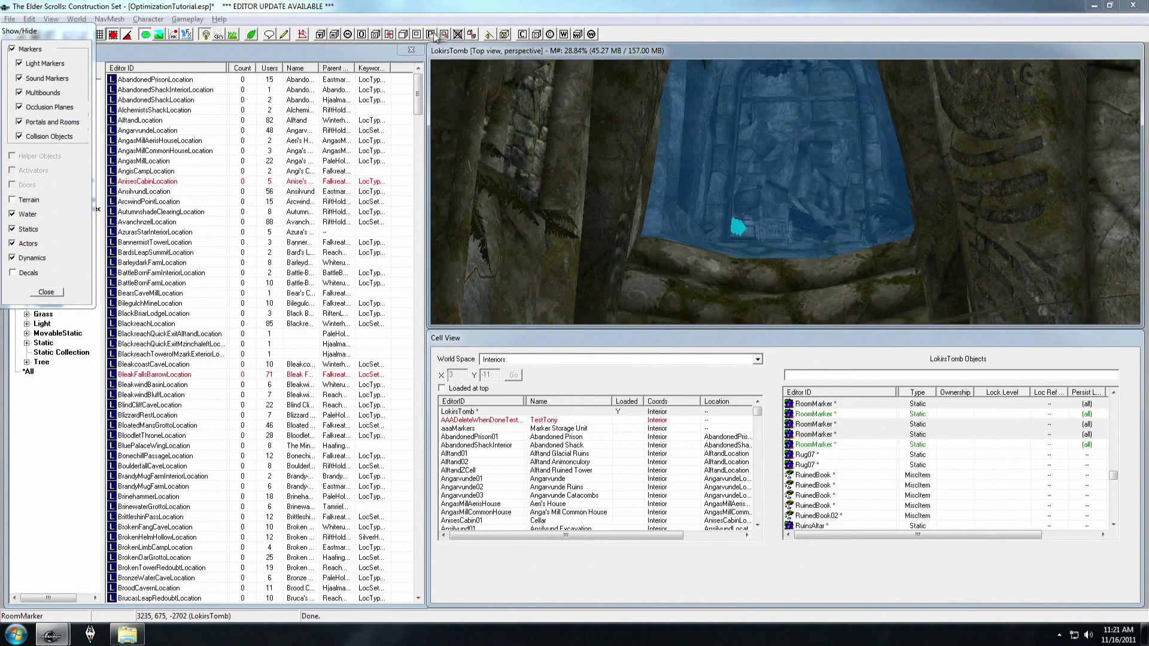
{"action": "left_click", "coordinate": [443, 36]}
{"action": "left_click_drag", "start_coordinate": [704, 79], "coordinate": [836, 237]}
{"action": "left_click_drag", "start_coordinate": [827, 160], "coordinate": [862, 146]}
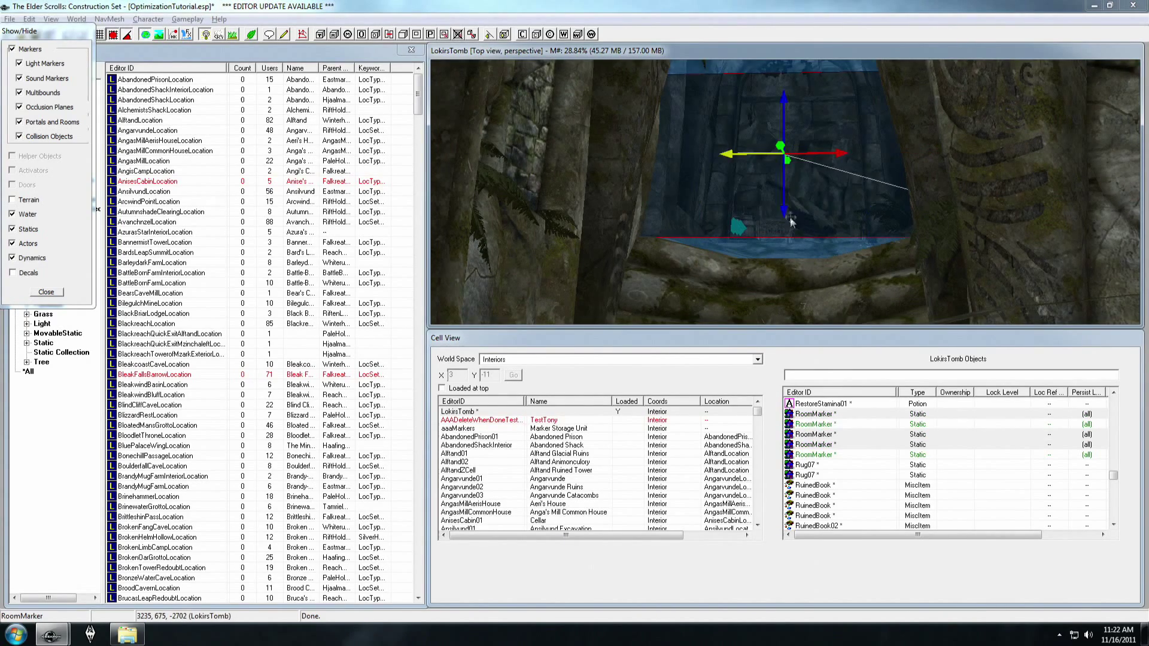
- Link the new portal to the middle room's marker and the adjoining room marker
{"action": "middle_click_drag", "start_coordinate": [736, 289], "coordinate": [788, 309], "text": "shift"}
{"action": "scroll", "coordinate": [790, 217], "scroll_direction": "down", "scroll_amount": 5}
{"action": "mouse_move", "coordinate": [790, 217]}
{"action": "middle_mouse_down", "text": "shift"}
{"action": "mouse_move", "coordinate": [806, 242]}
{"action": "mouse_move", "coordinate": [795, 229]}
{"action": "middle_mouse_up", "text": "shift"}
{"action": "scroll", "coordinate": [795, 229], "scroll_direction": "down", "scroll_amount": 4}
{"action": "left_click", "coordinate": [443, 36]}
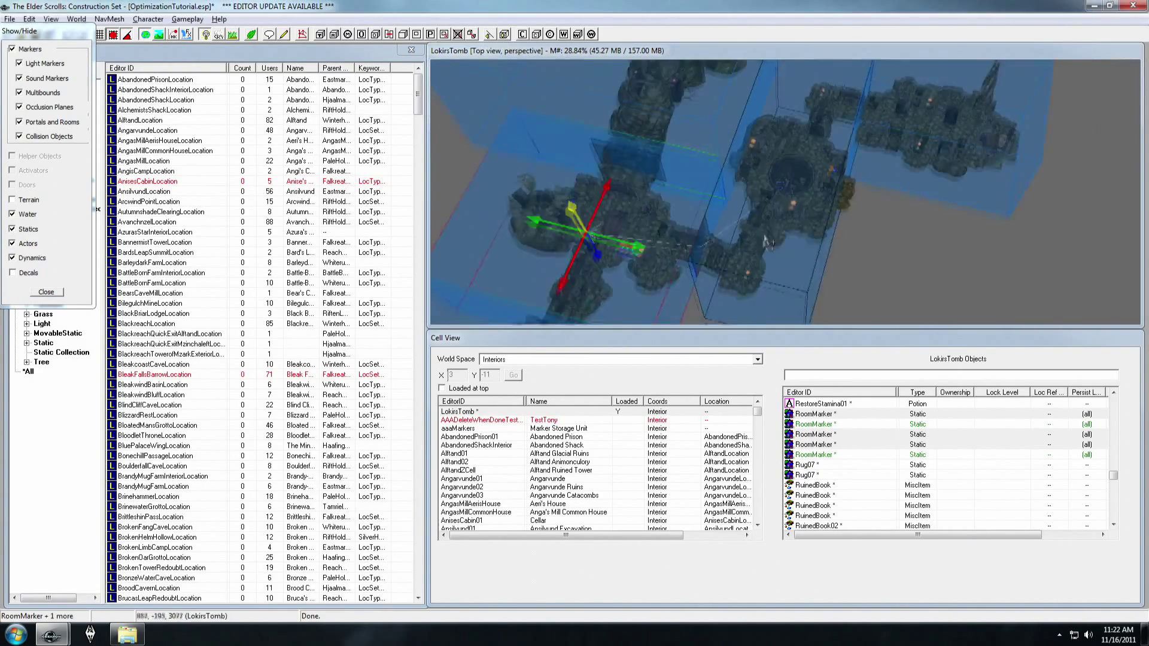
- Create a portal in the arched doorway below the hanging vines
{"action": "key", "text": "d"}
{"action": "left_click", "coordinate": [838, 192]}
{"action": "middle_click_drag", "start_coordinate": [838, 192], "coordinate": [714, 114], "text": "shift"}
{"action": "scroll", "coordinate": [713, 152], "scroll_direction": "up", "scroll_amount": 8}
{"action": "left_click", "coordinate": [430, 35]}
{"action": "left_click", "coordinate": [739, 207]}
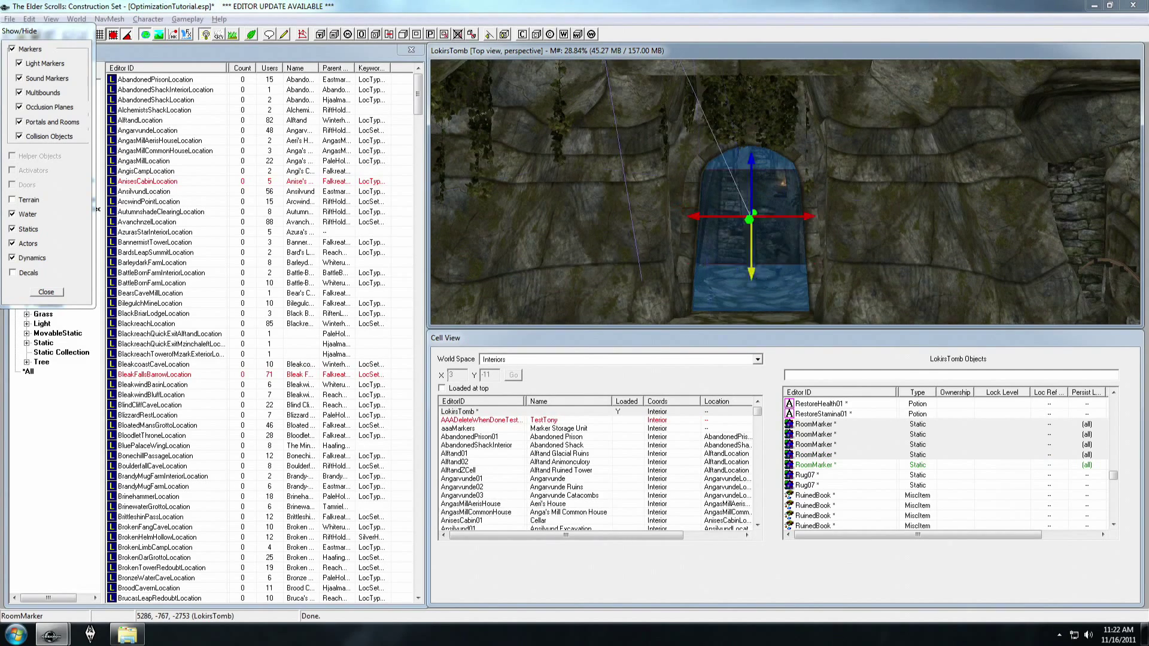
- Link the arched doorway's portal to the room markers it connects
{"action": "scroll", "coordinate": [749, 179], "scroll_direction": "down", "scroll_amount": 6}
{"action": "middle_click_drag", "start_coordinate": [749, 180], "coordinate": [701, 174], "text": "shift"}
{"action": "left_click", "coordinate": [446, 36]}
{"action": "left_click", "coordinate": [706, 180]}
{"action": "scroll", "coordinate": [706, 179], "scroll_direction": "down", "scroll_amount": 5}
{"action": "middle_click_drag", "start_coordinate": [591, 183], "coordinate": [871, 165], "text": "shift"}
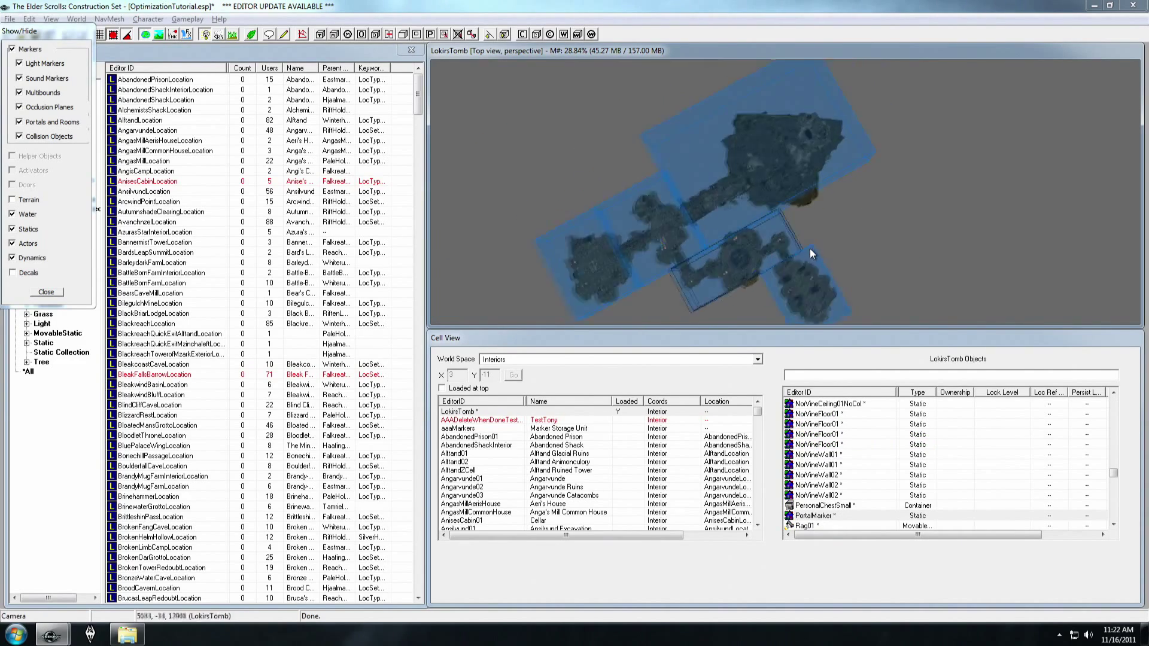
- Select the room marker around the big cavern
{"action": "scroll", "coordinate": [810, 249], "scroll_direction": "up", "scroll_amount": 5}
{"action": "left_click", "coordinate": [789, 207]}
{"action": "middle_click_drag", "start_coordinate": [789, 206], "coordinate": [723, 167], "text": "shift"}
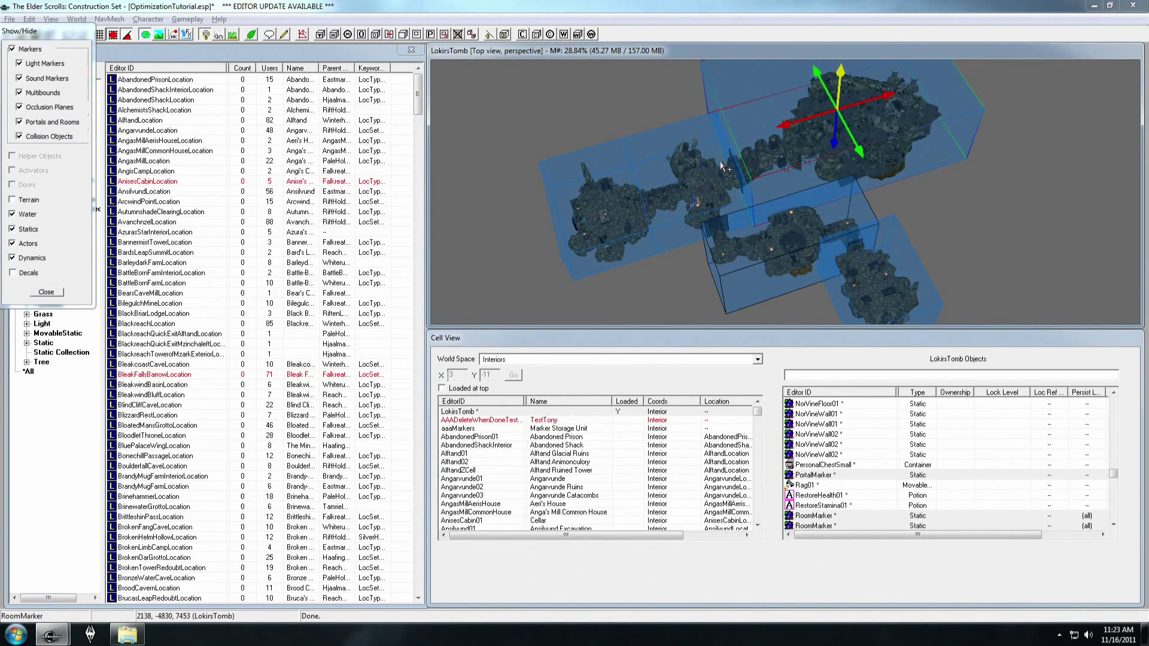